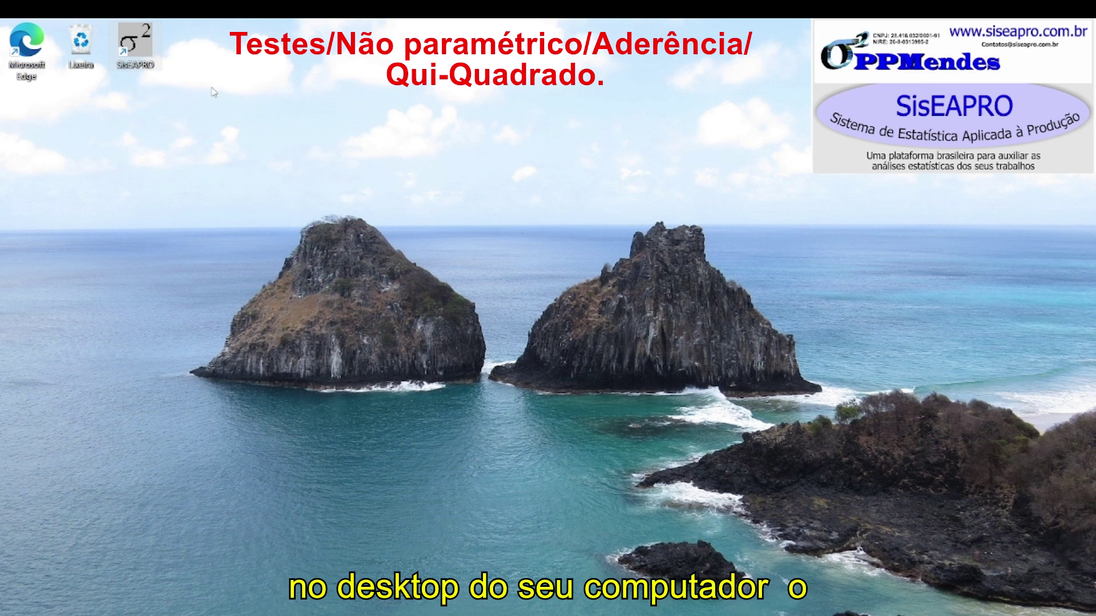
- Launch SisEAPRO and open the nonparametric Qui-quadrado goodness-of-fit test for one sample against a probability distribution
double_click(131, 45)
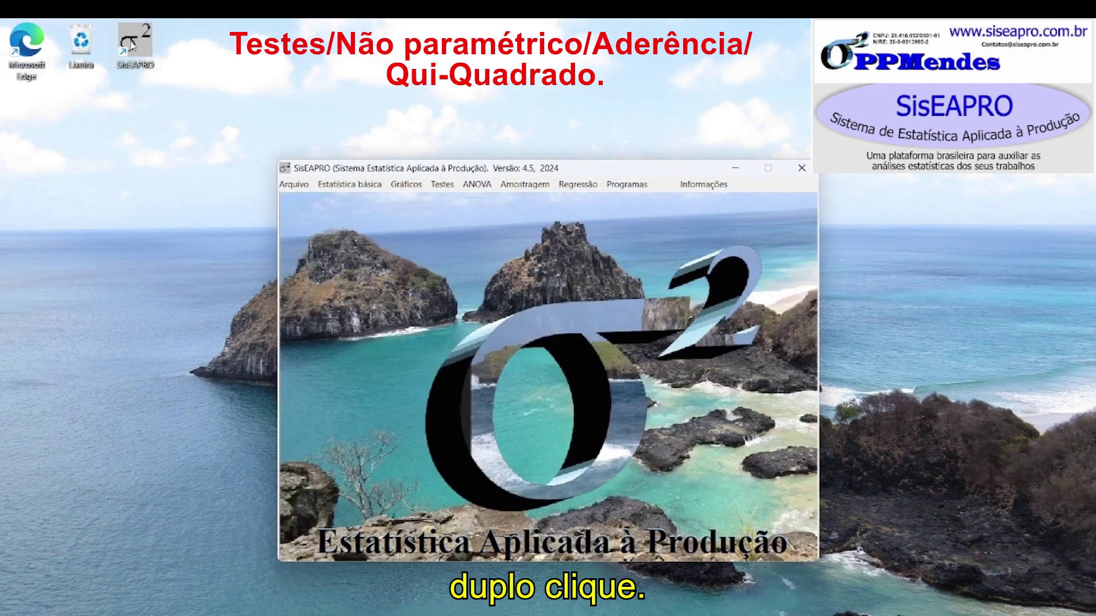
drag(428, 167, 384, 163)
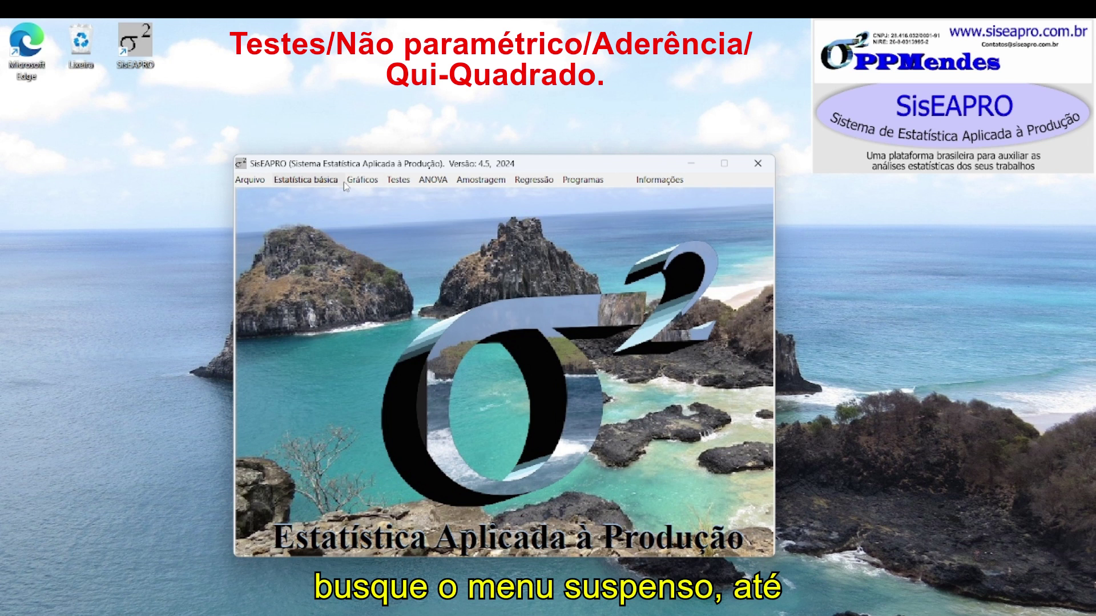
click(399, 180)
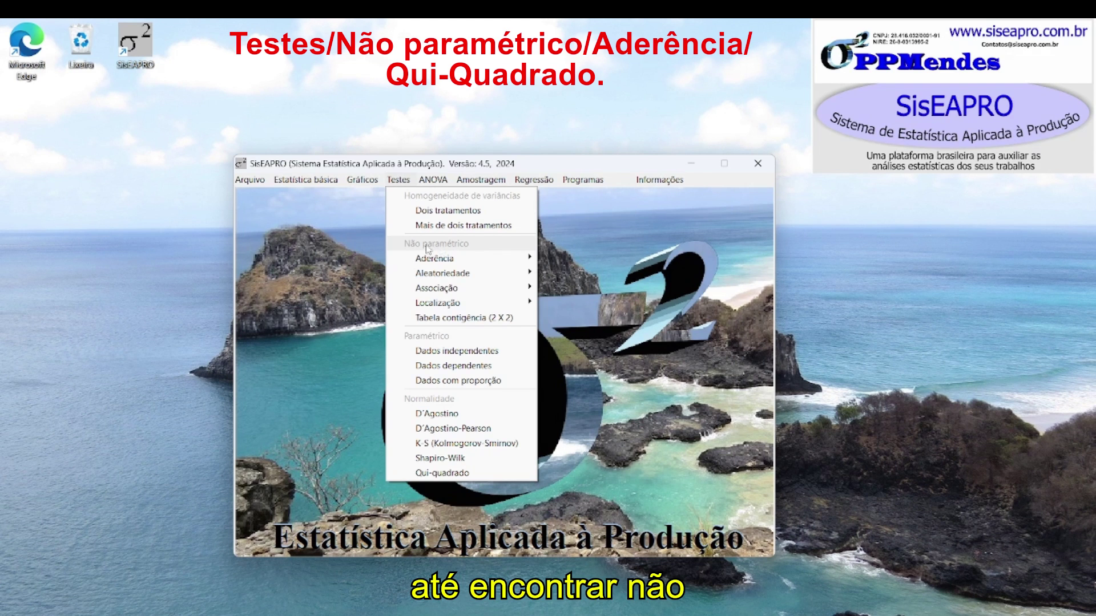
mouse_move(438, 258)
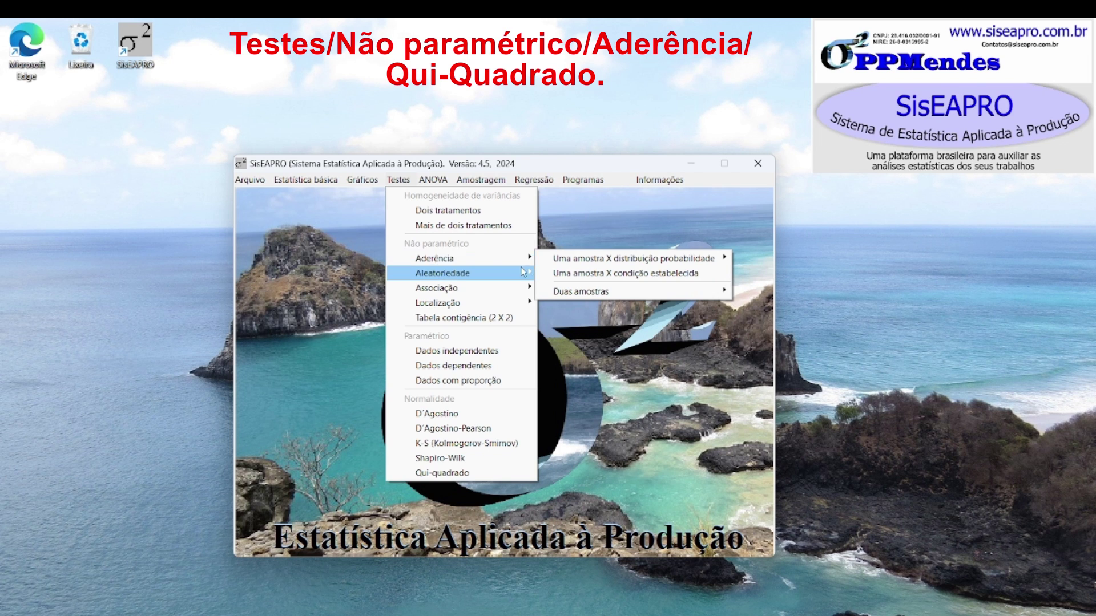
mouse_move(539, 259)
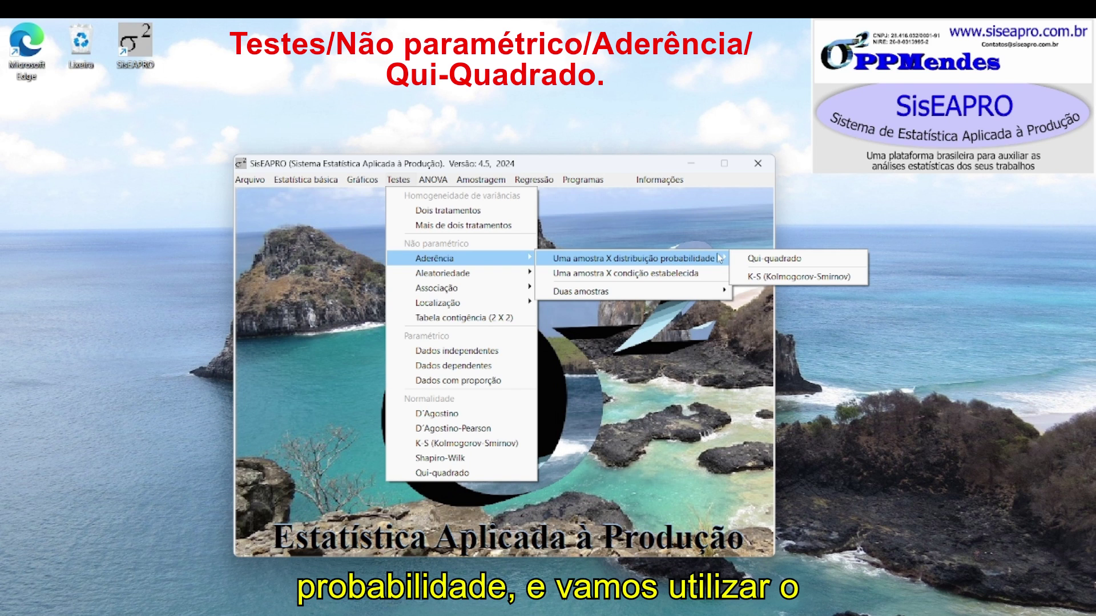
click(787, 260)
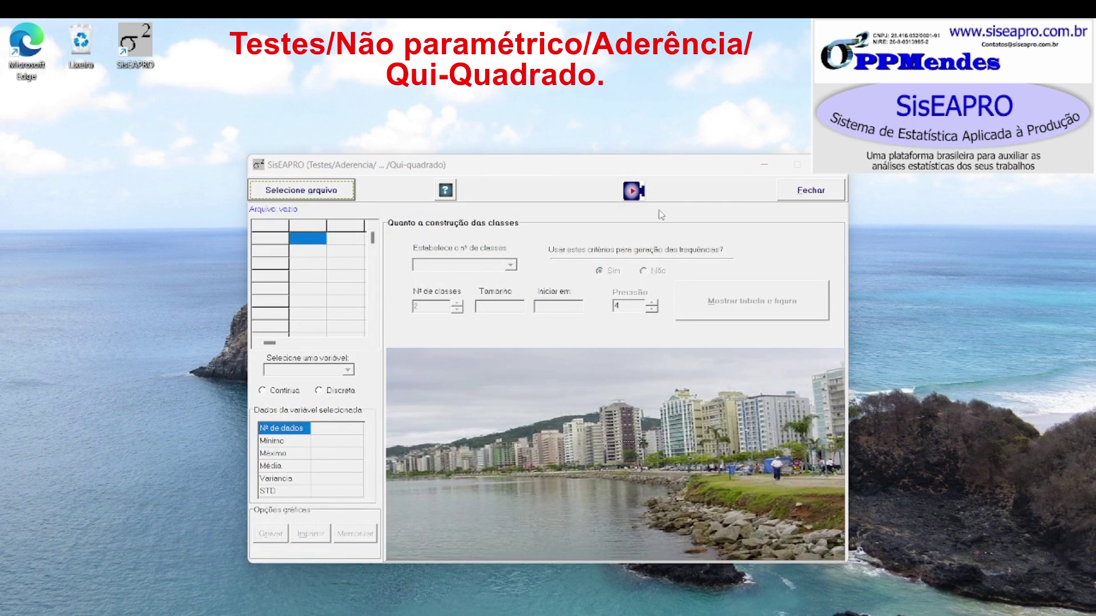
drag(562, 166, 490, 157)
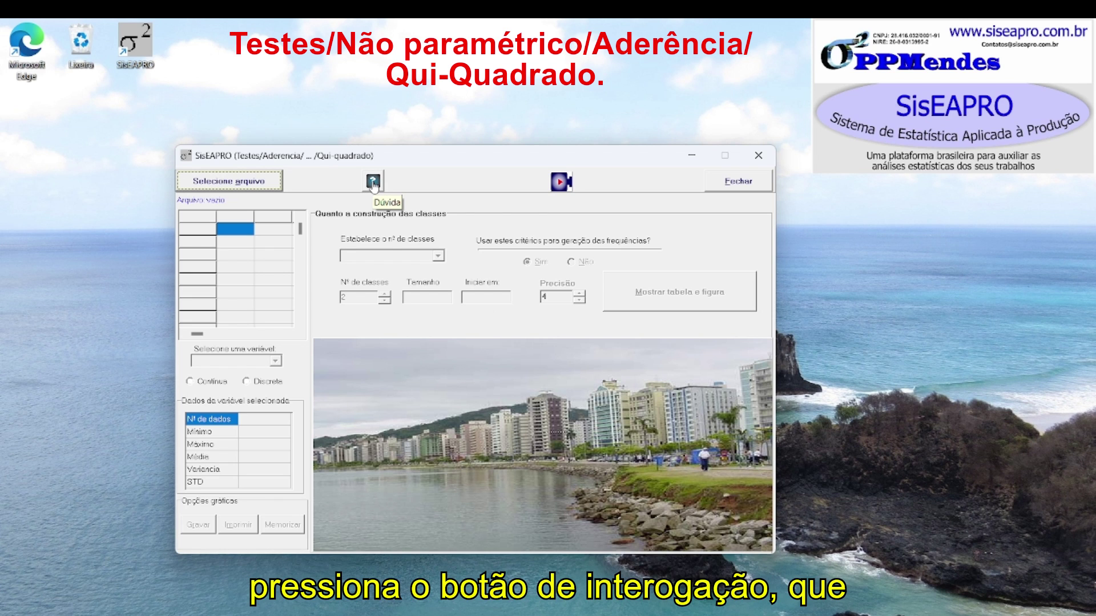
- Read the help topic on the Qui-quadrado test, checking the instructions and parameters of its worked examples, and close it
click(373, 183)
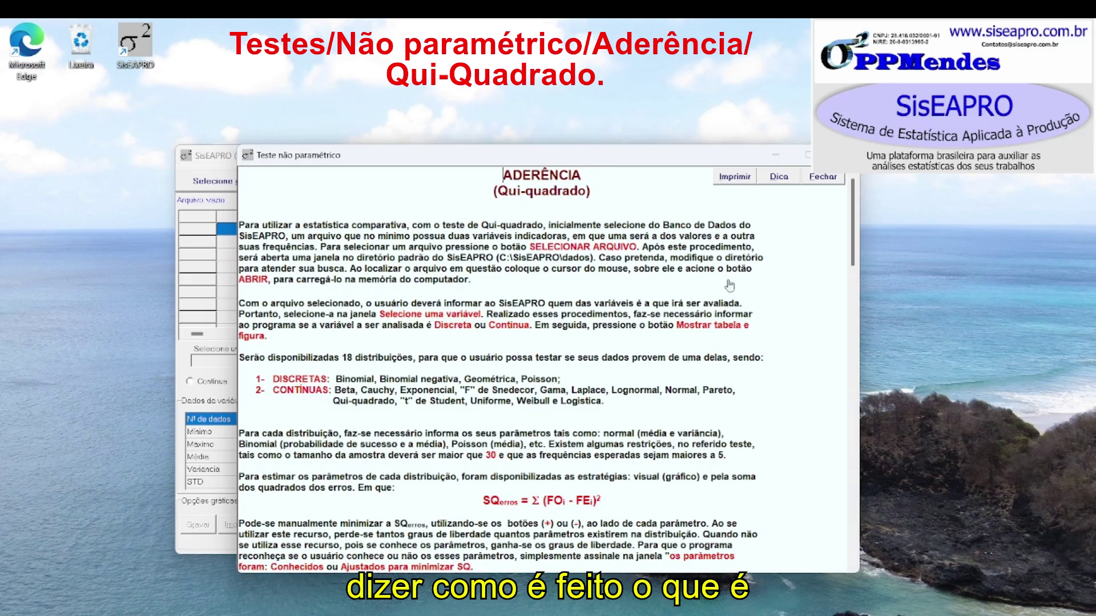
scroll(624, 349, down, 10)
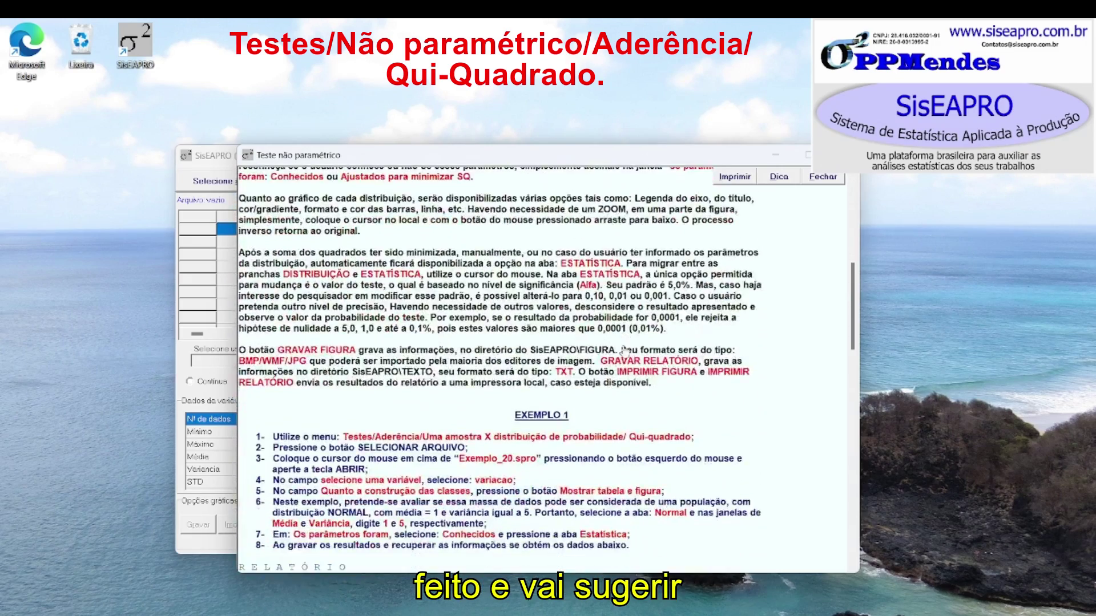
scroll(624, 349, down, 4)
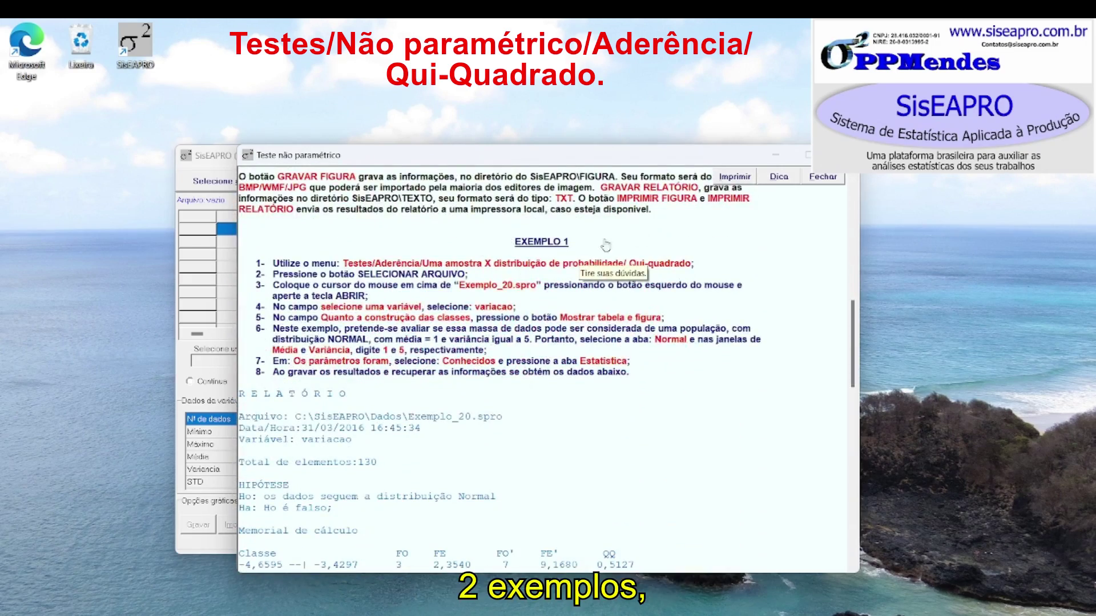
scroll(561, 267, down, 8)
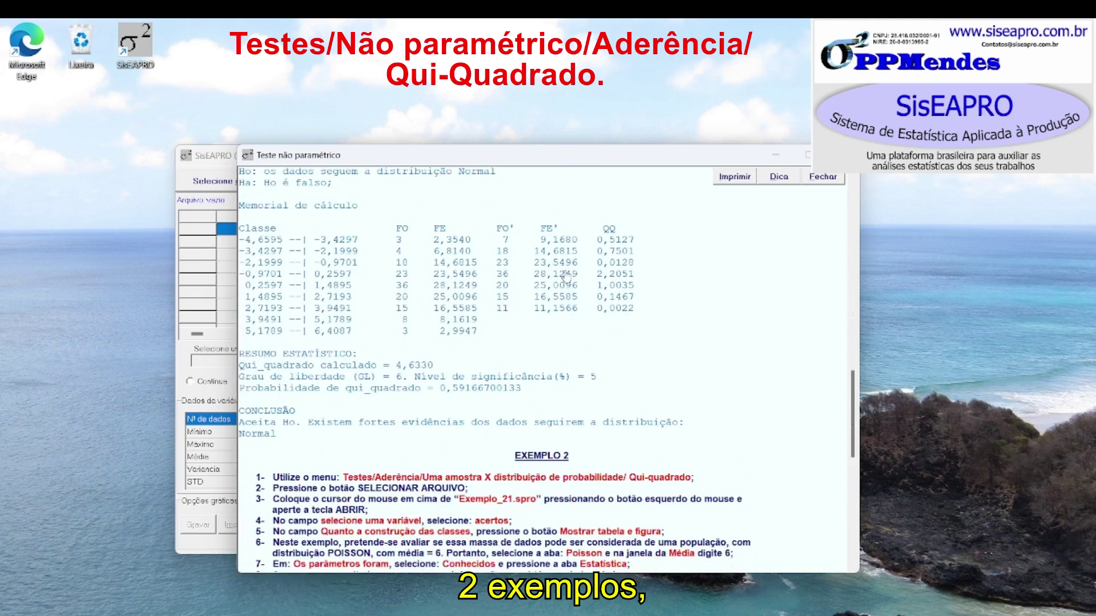
scroll(565, 278, down, 2)
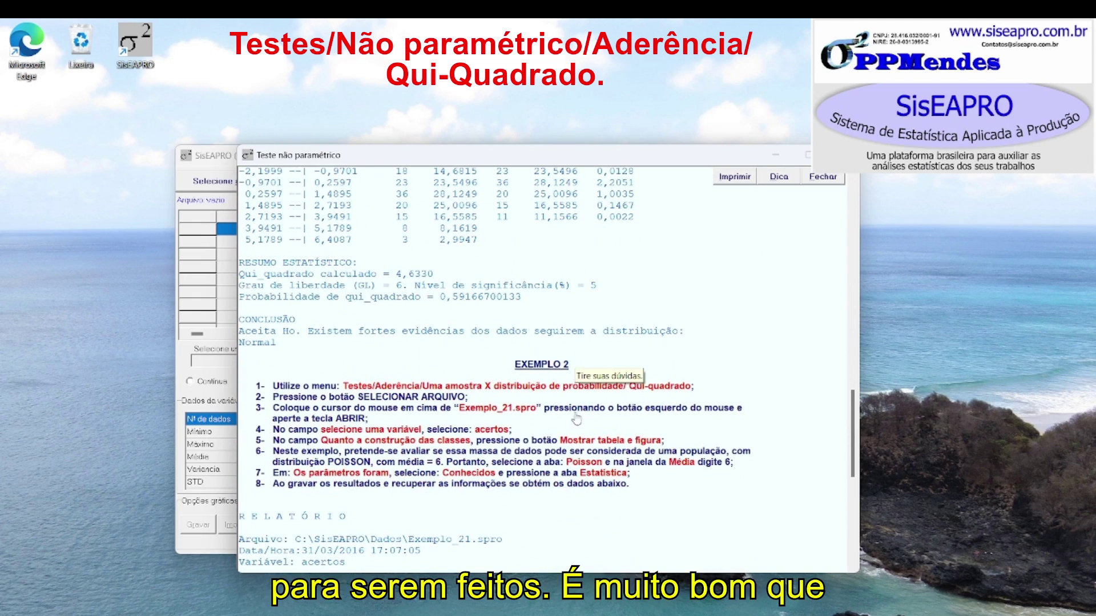
scroll(574, 420, up, 10)
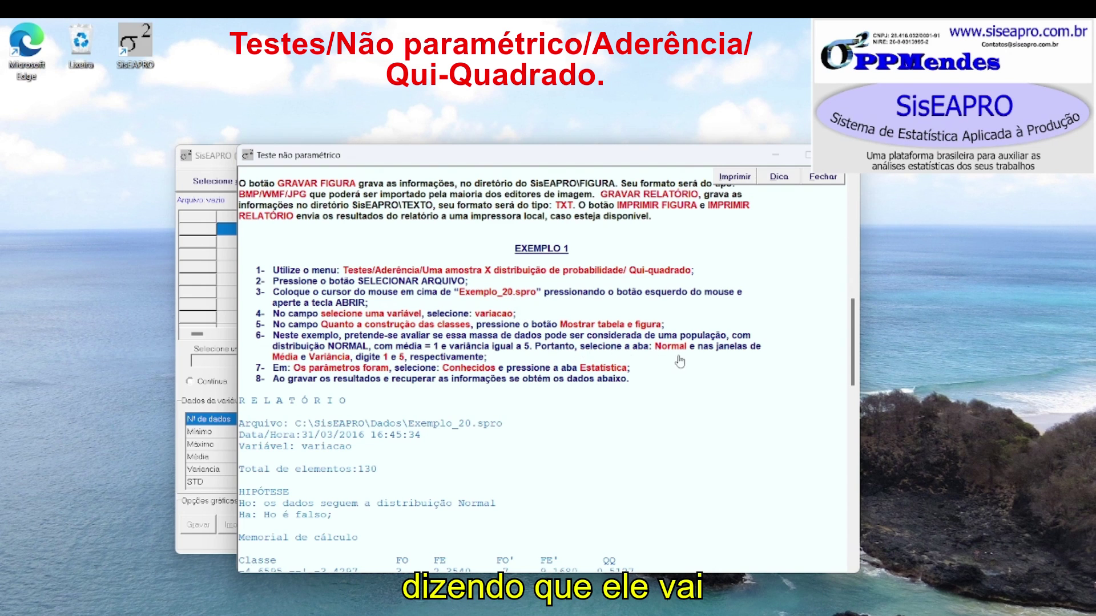
drag(649, 351, 700, 350)
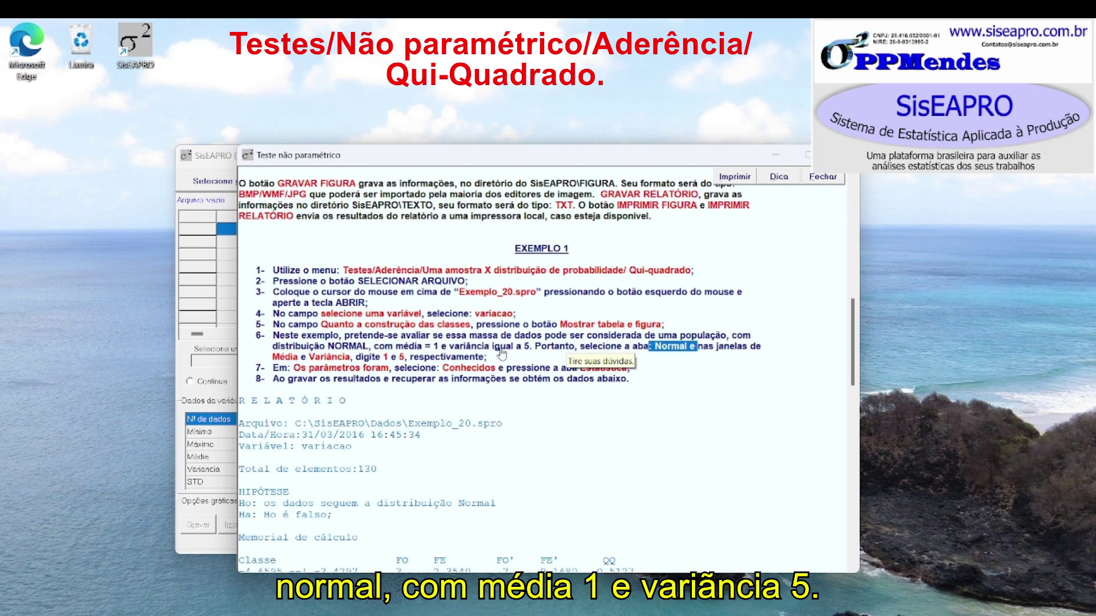
click(381, 362)
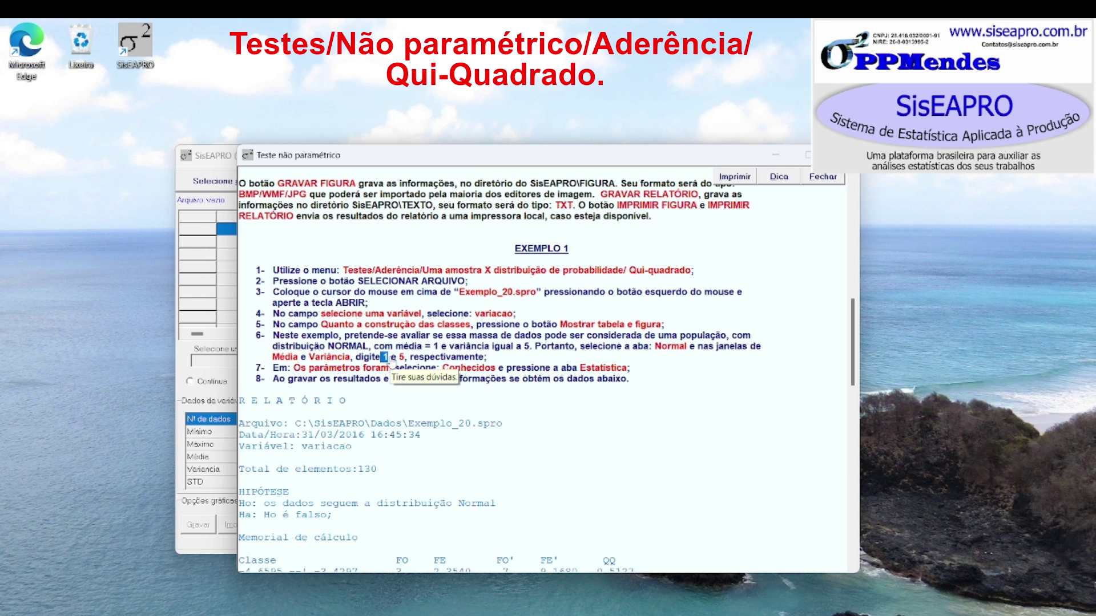
double_click(400, 358)
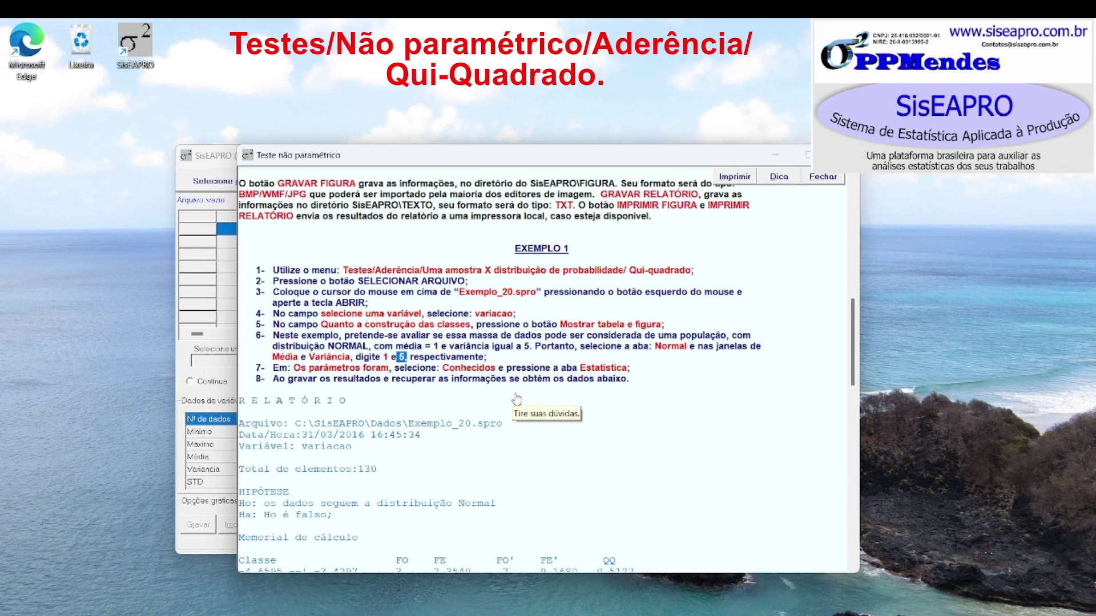
click(822, 176)
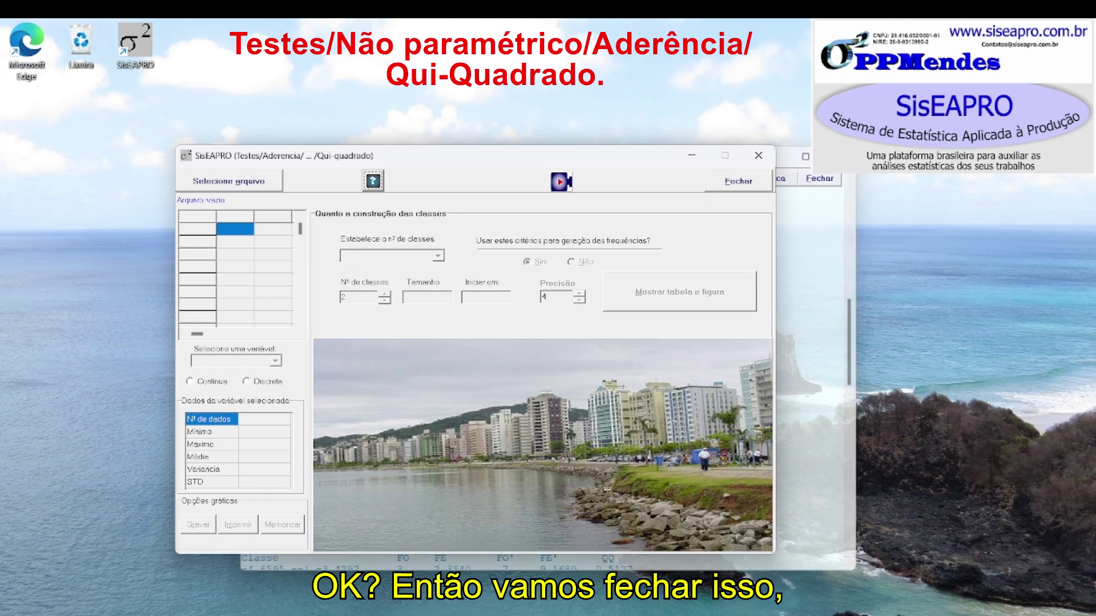
- Load the data file Exemplo_20 and select variacao as the variable to analyse
click(248, 180)
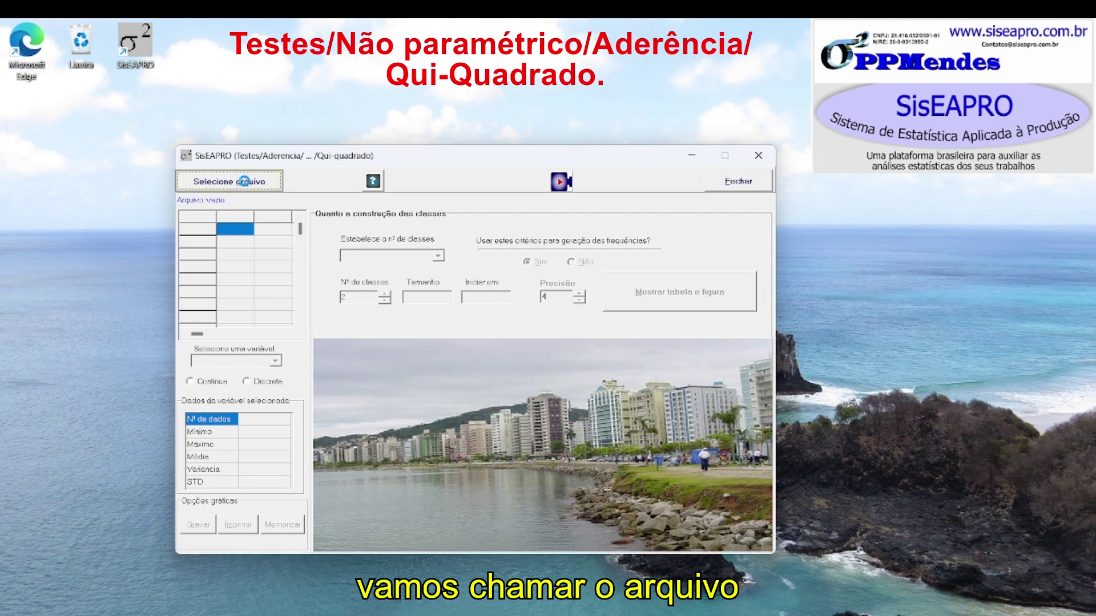
scroll(482, 346, down, 2)
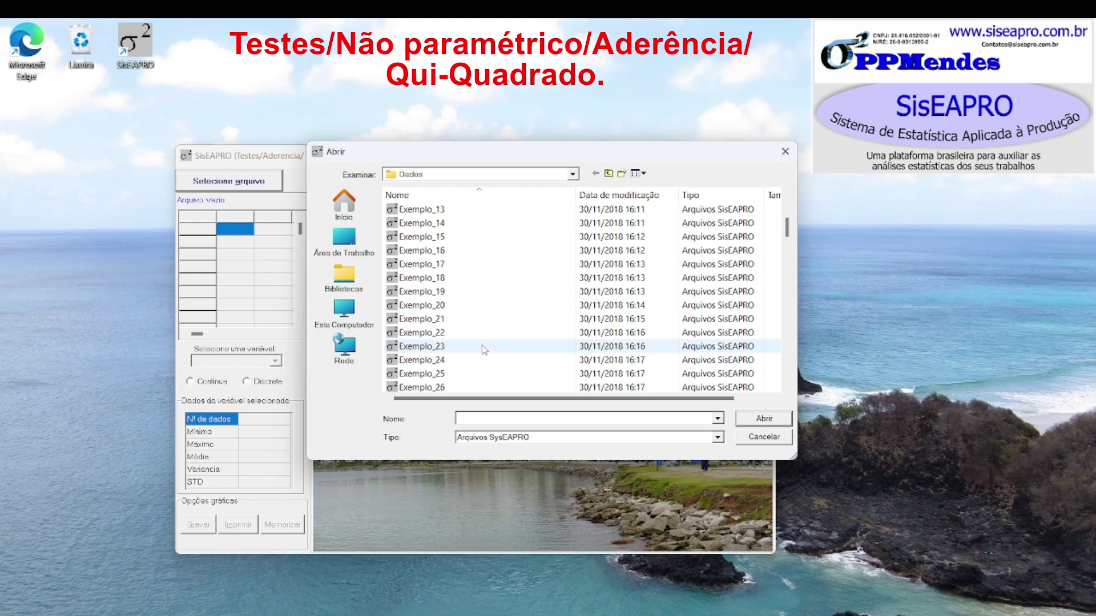
double_click(442, 306)
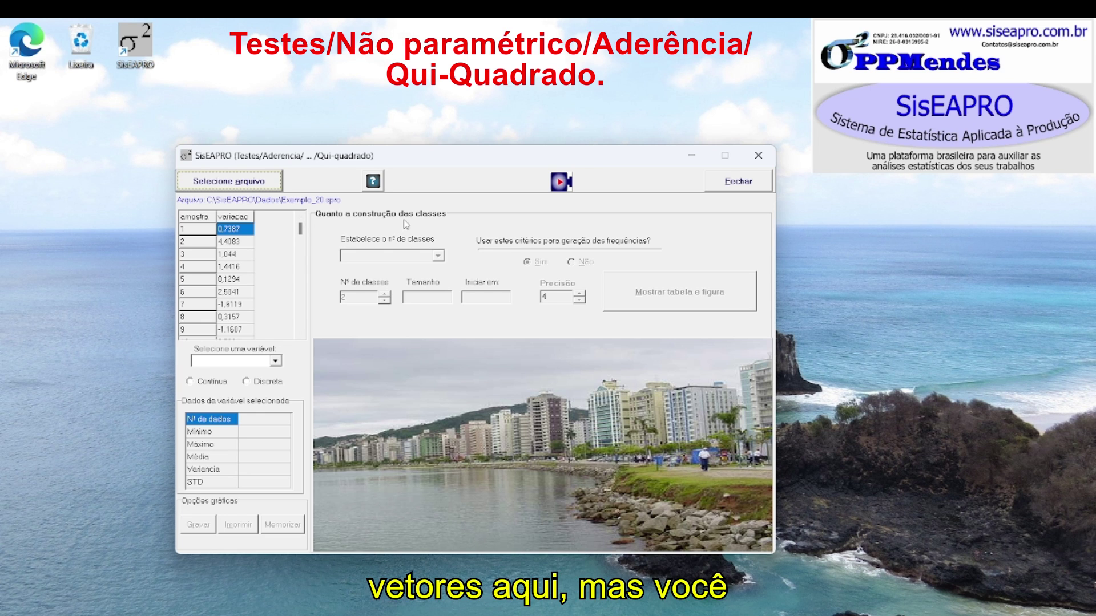
click(219, 364)
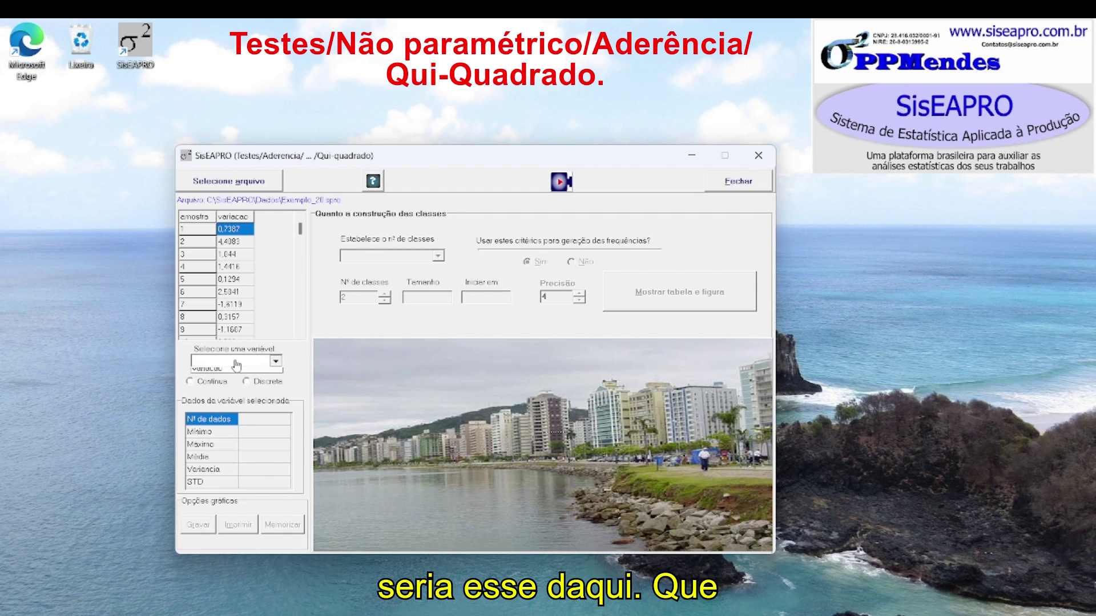
click(224, 374)
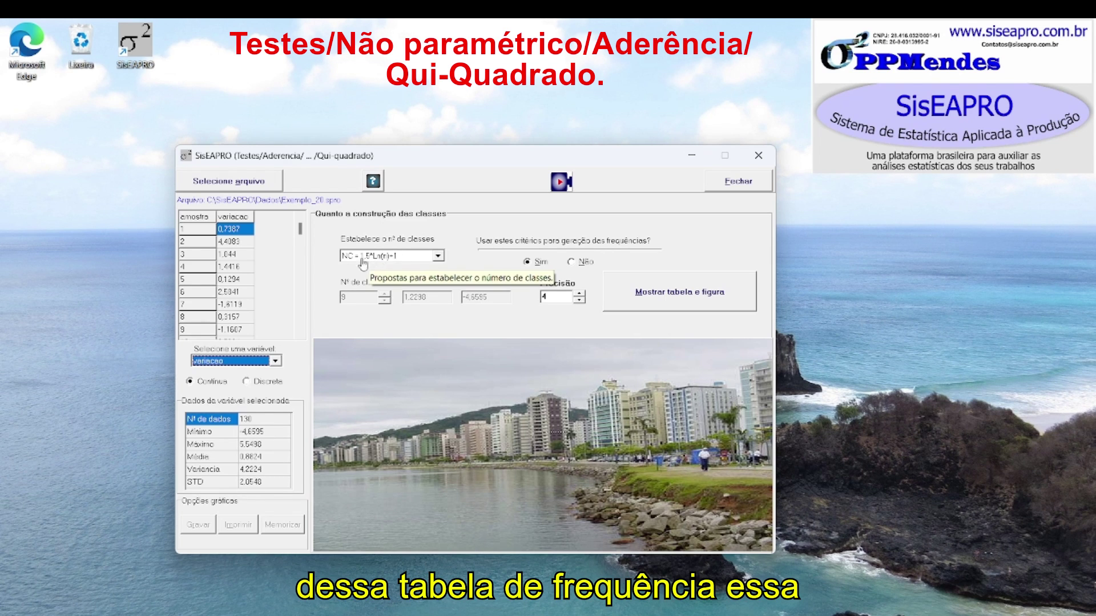
- Review the class-number formulas, keep NC = 1,5*Ln(n)+1, and generate the frequency table and figure
click(439, 257)
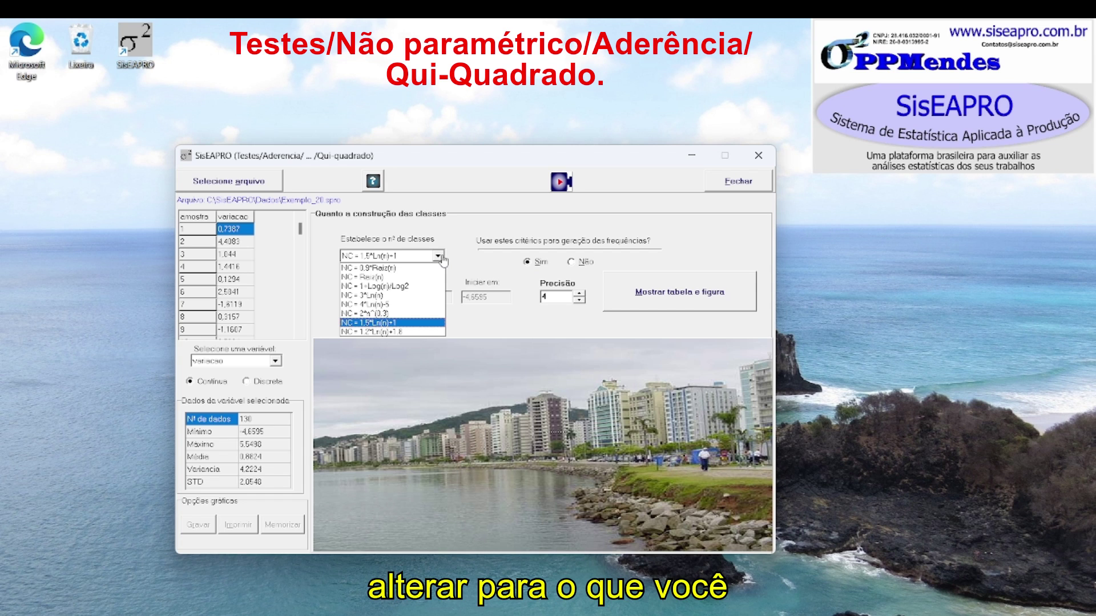
click(438, 257)
click(438, 257)
click(438, 256)
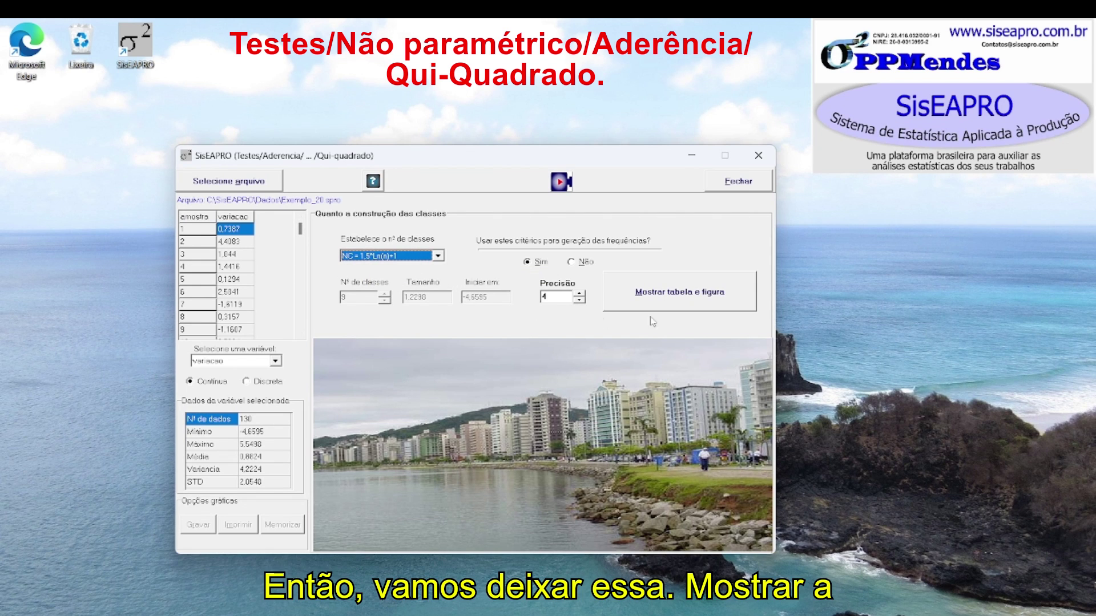
click(696, 301)
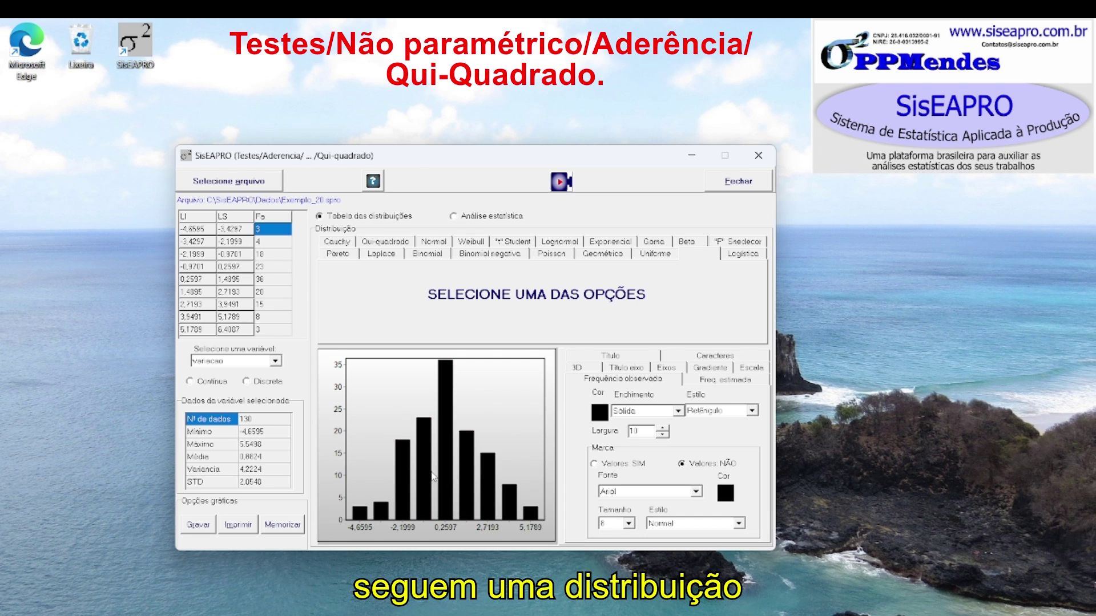
- Fit the Normal distribution to the data with mean 1 and variance 5, and calculate the expected frequencies
click(431, 247)
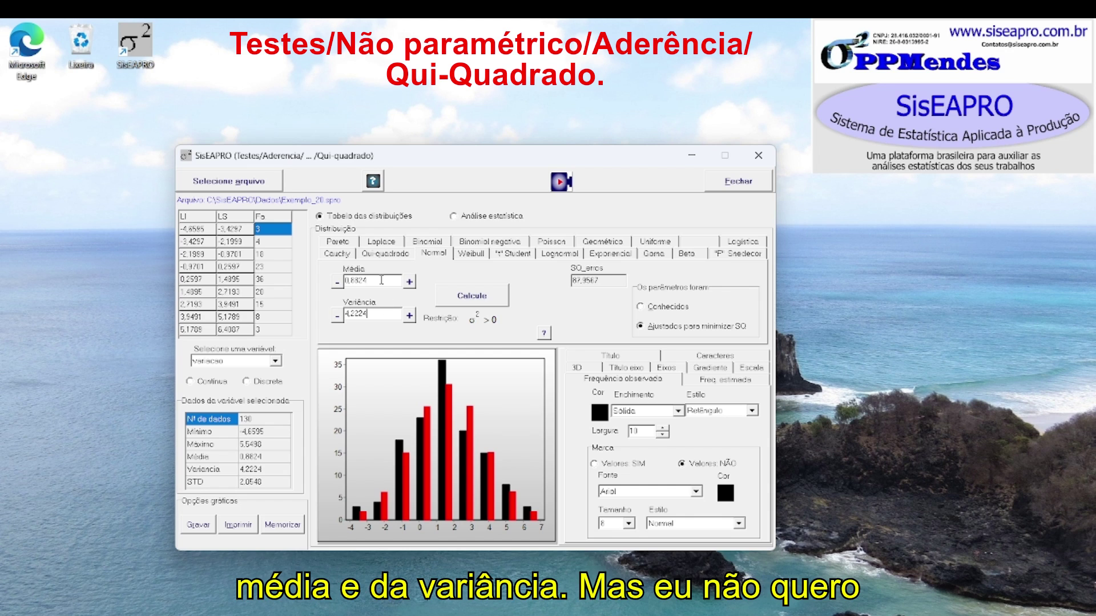
drag(381, 281, 330, 268)
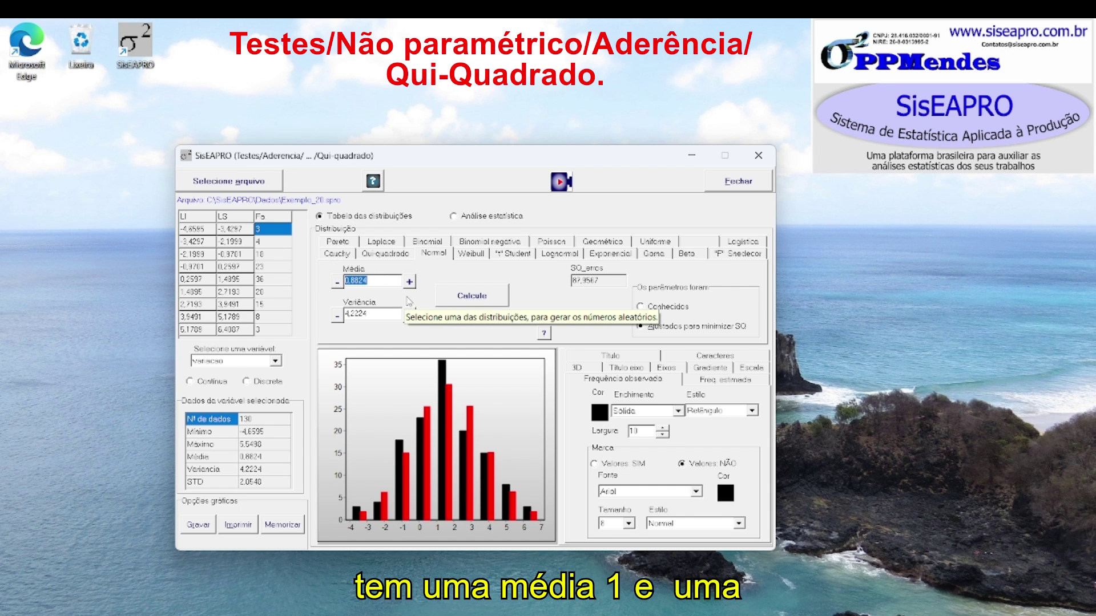
text(1)
drag(380, 318, 337, 317)
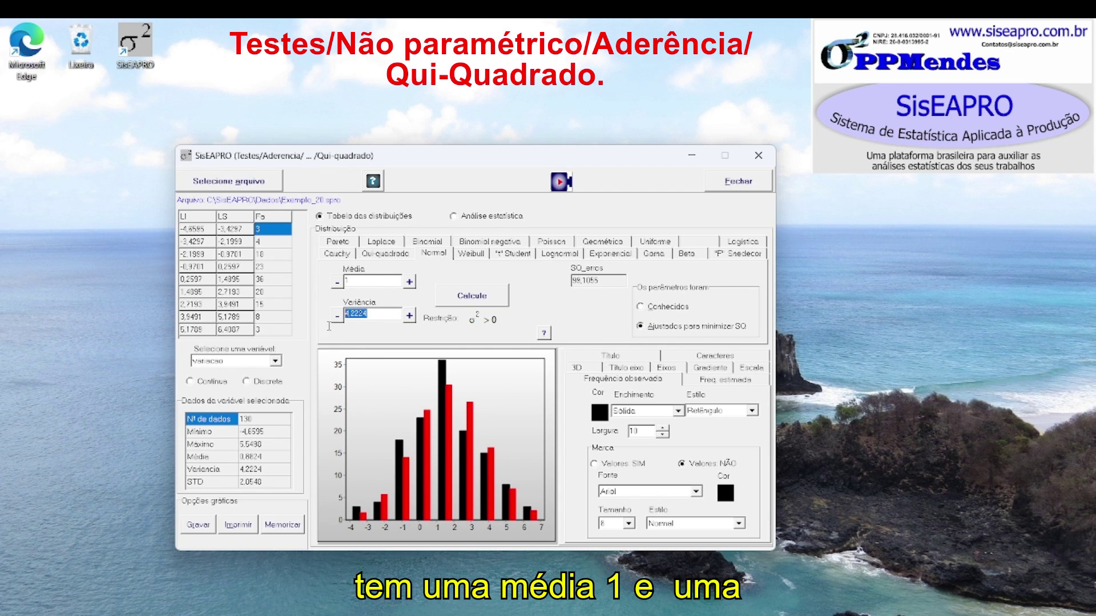
text(5)
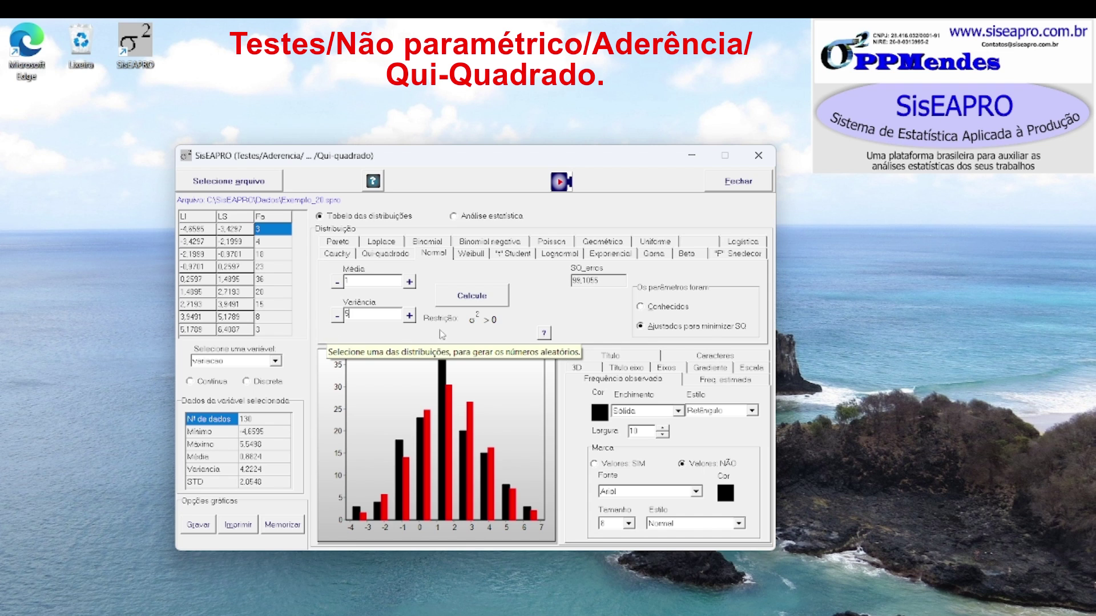
click(490, 297)
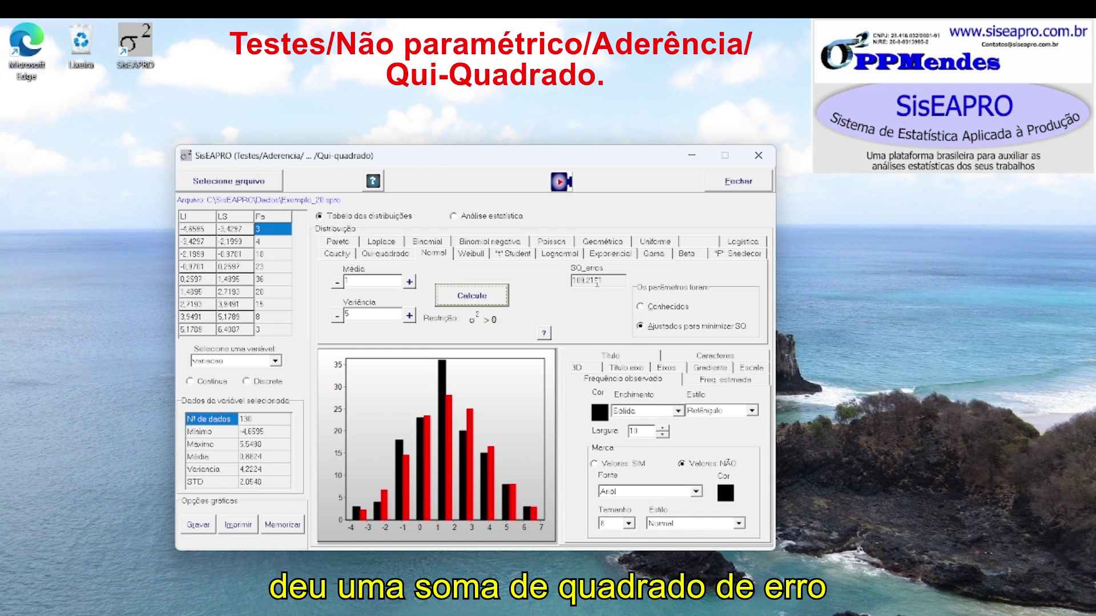
- Check the mean and variance entries, recalculate the Normal fit, and show the statistical analysis of the test
click(608, 280)
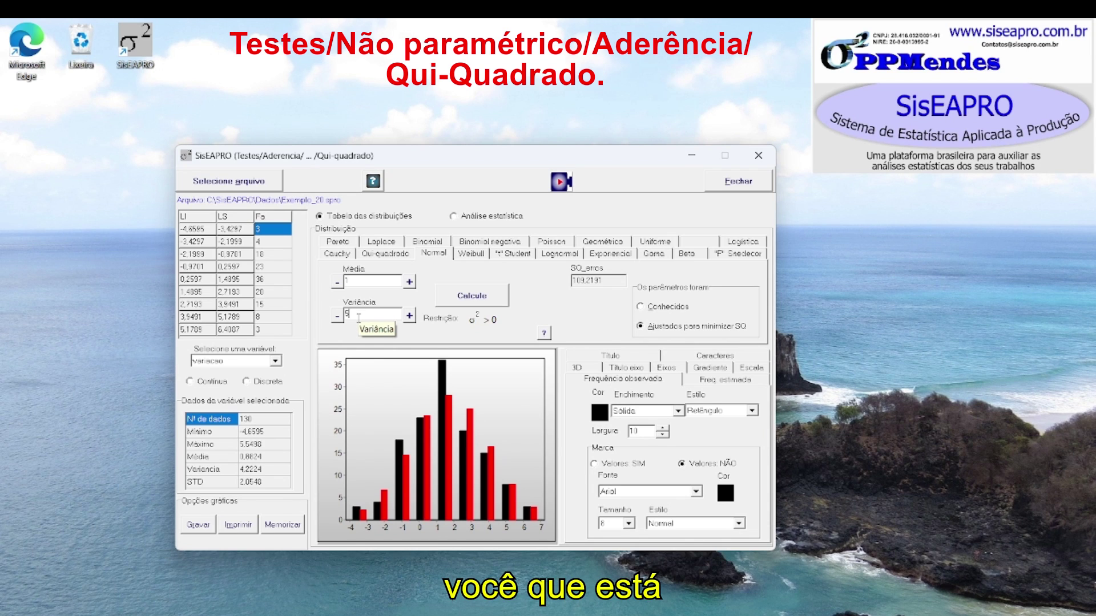
click(358, 320)
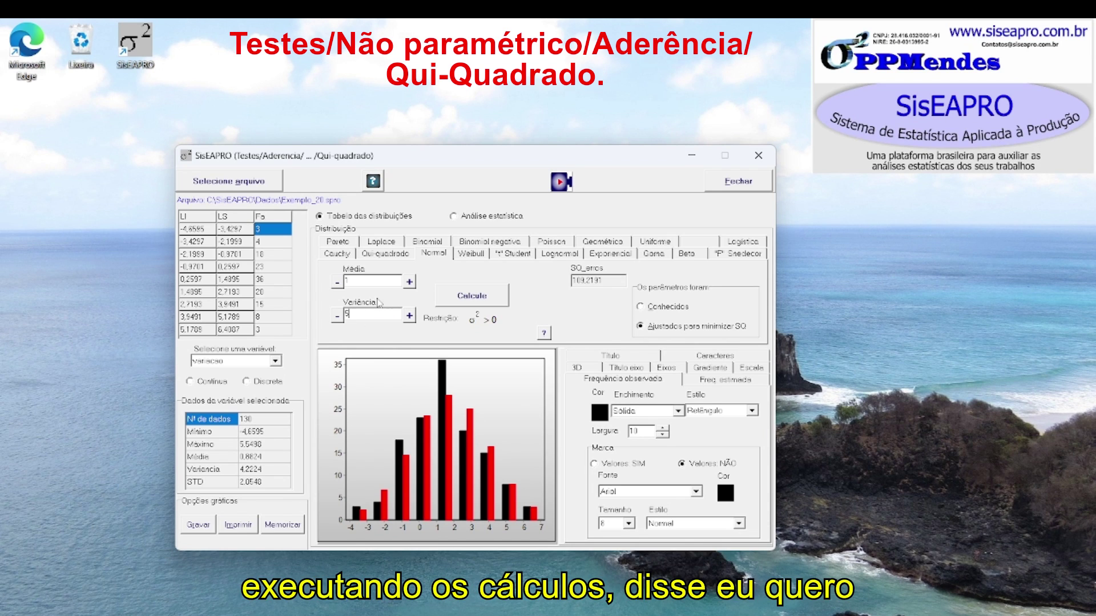
click(358, 281)
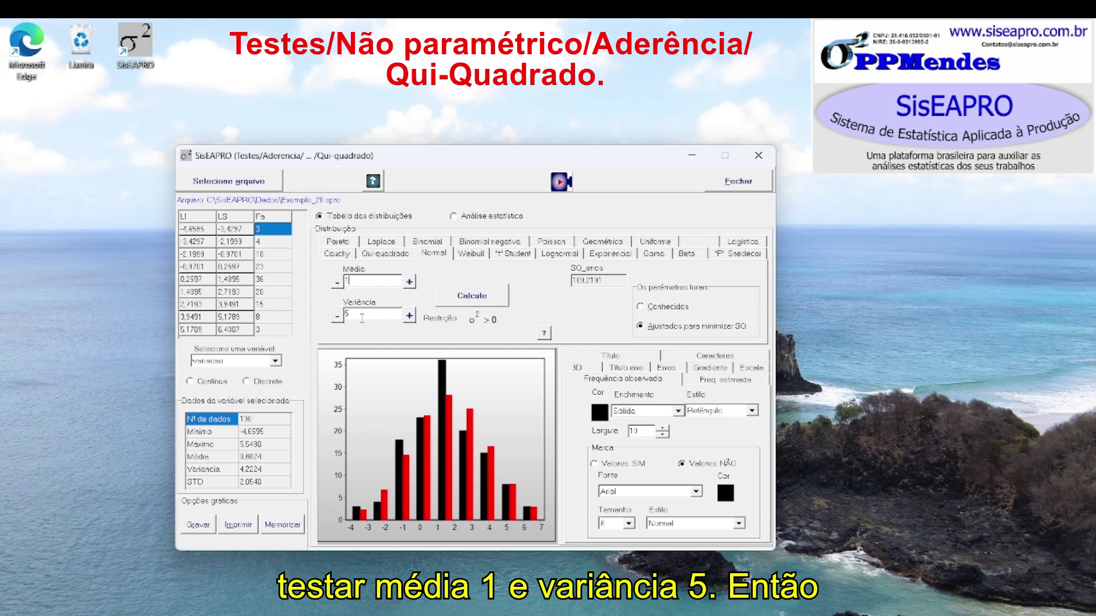
click(473, 297)
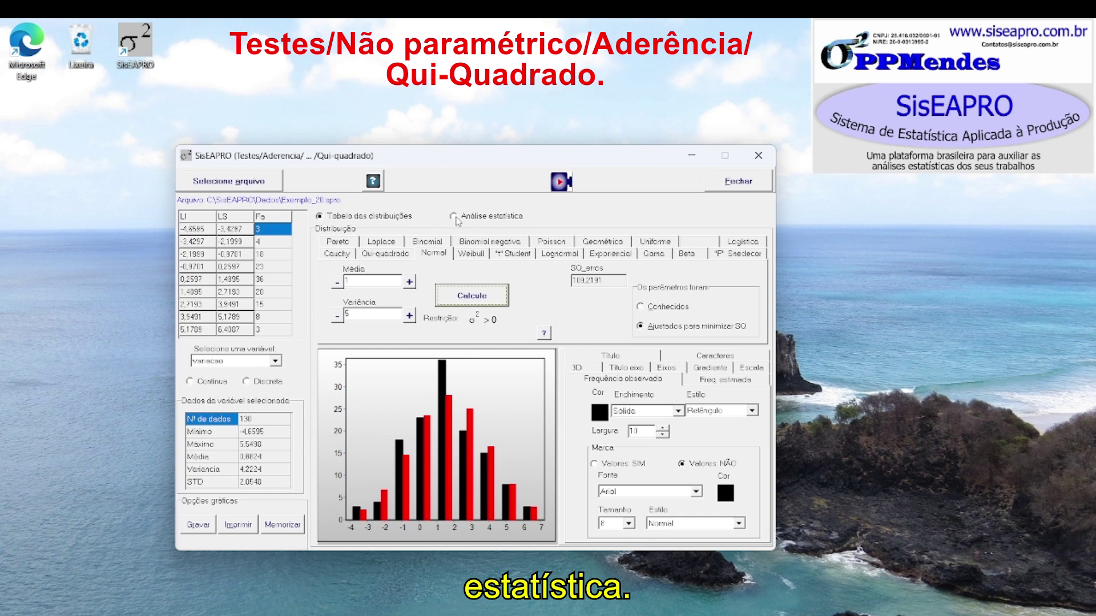
click(454, 217)
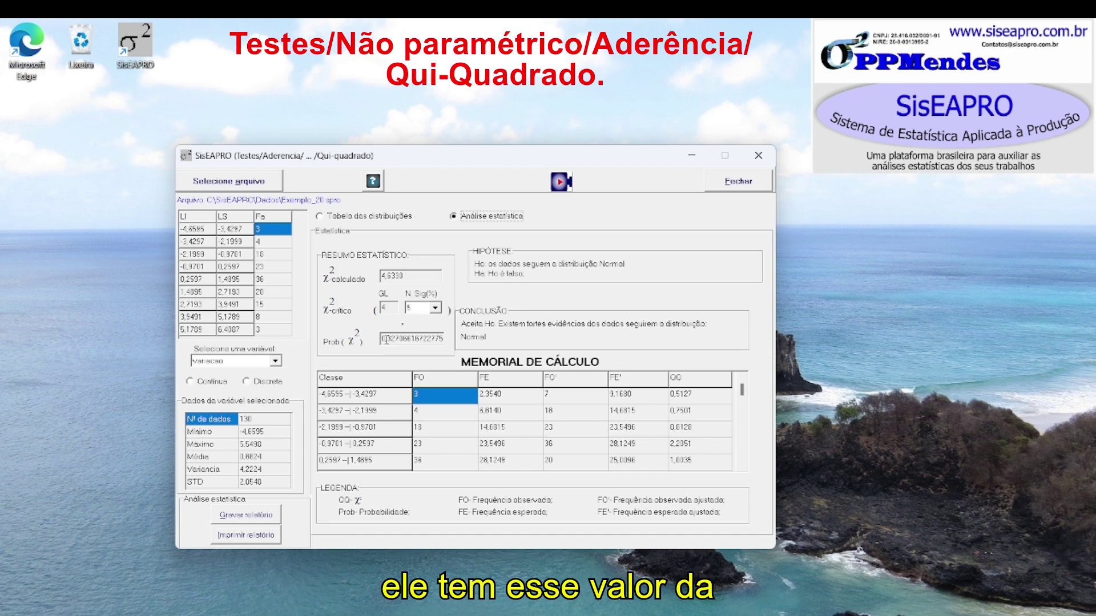
- Examine the probability value in the statistical summary of the chi-square test
drag(382, 339, 425, 341)
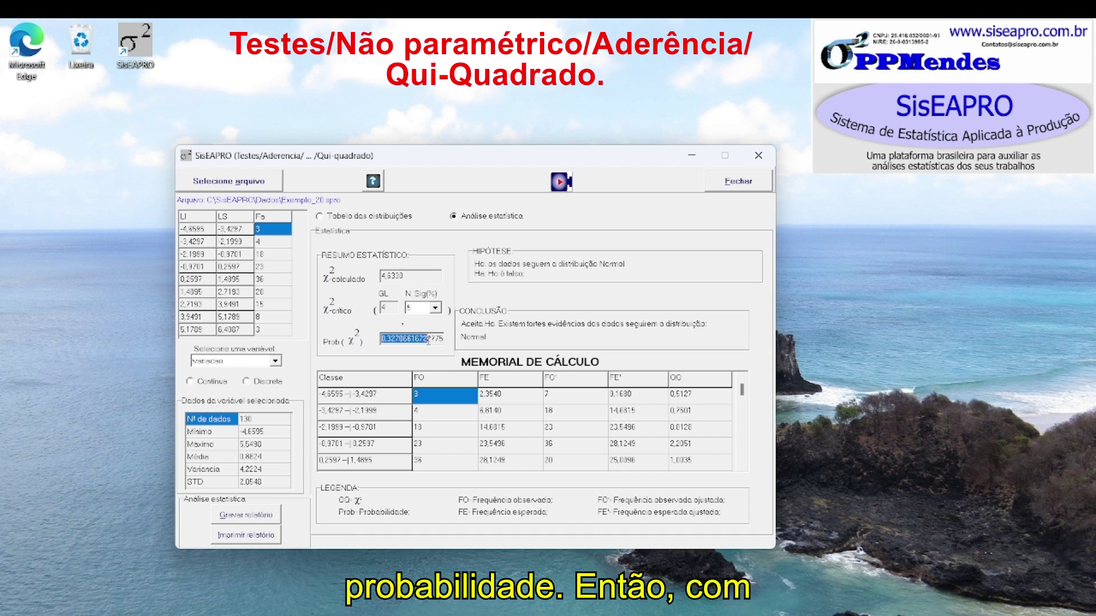
click(428, 340)
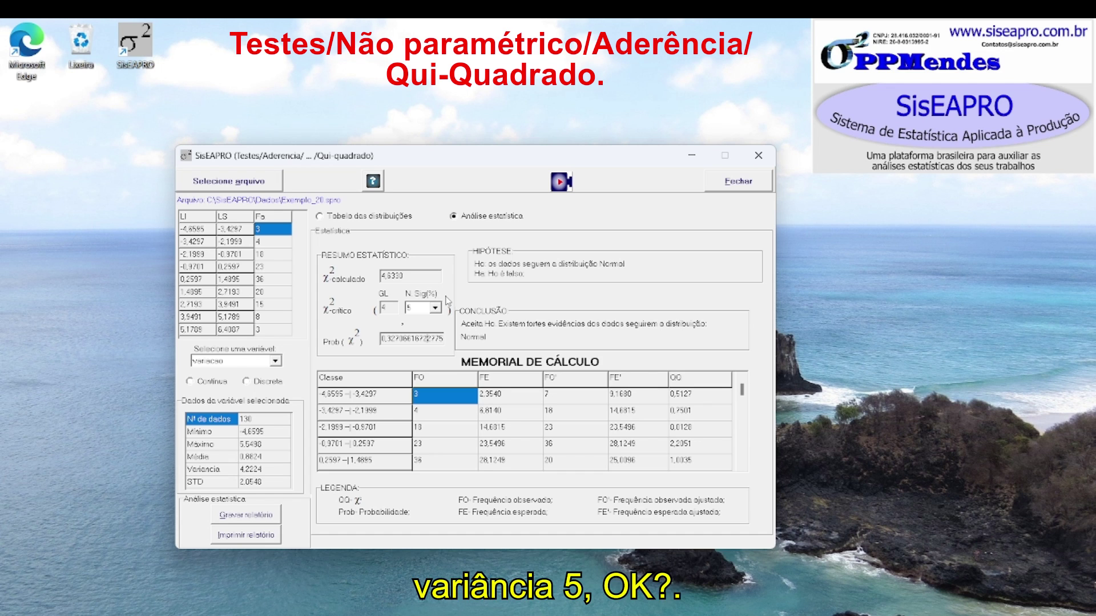
- Return to the distribution table, try means of 2 and 3 for the Normal fit, and restore the mean to 1
click(385, 216)
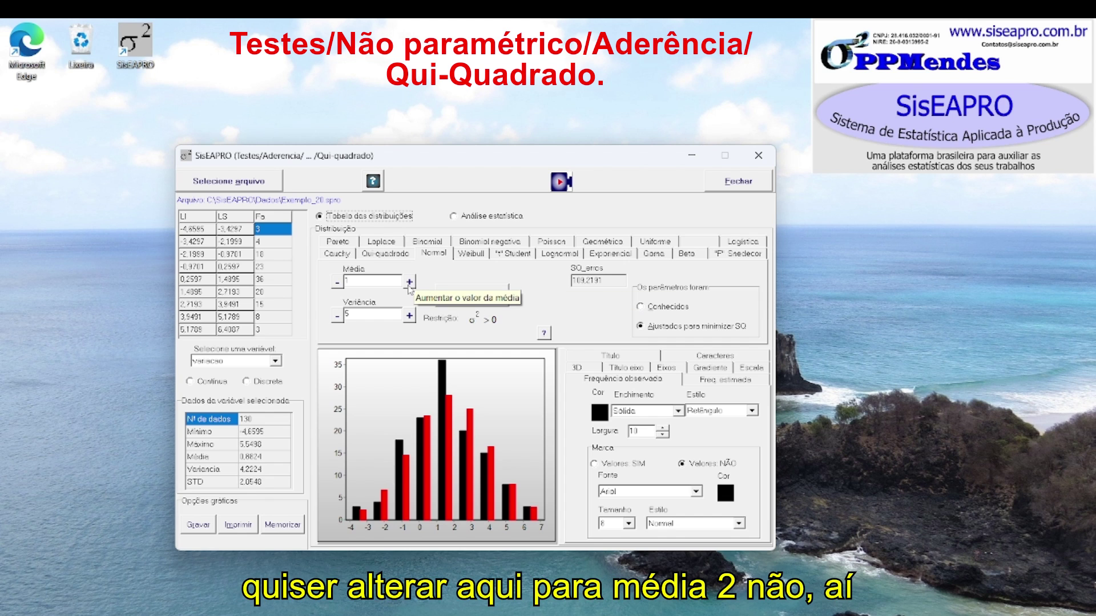
click(409, 283)
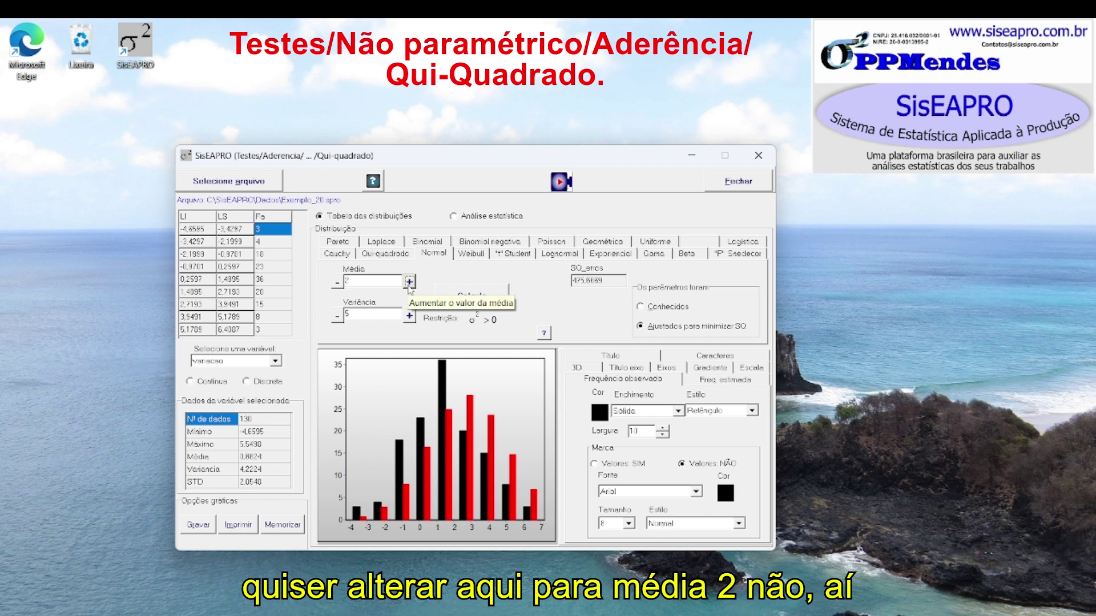
click(409, 283)
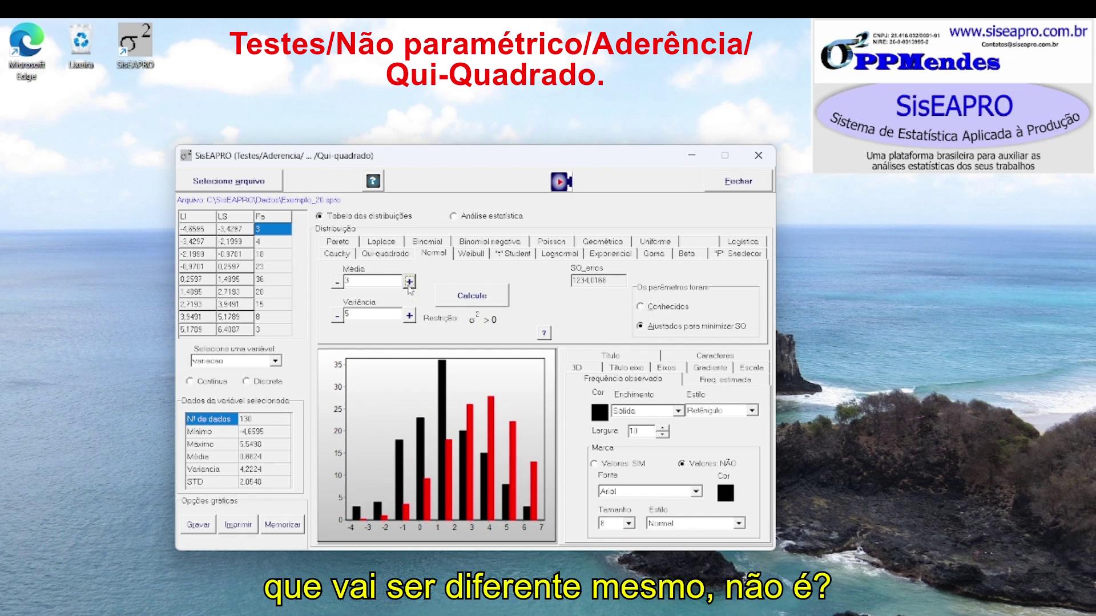
click(337, 282)
click(337, 282)
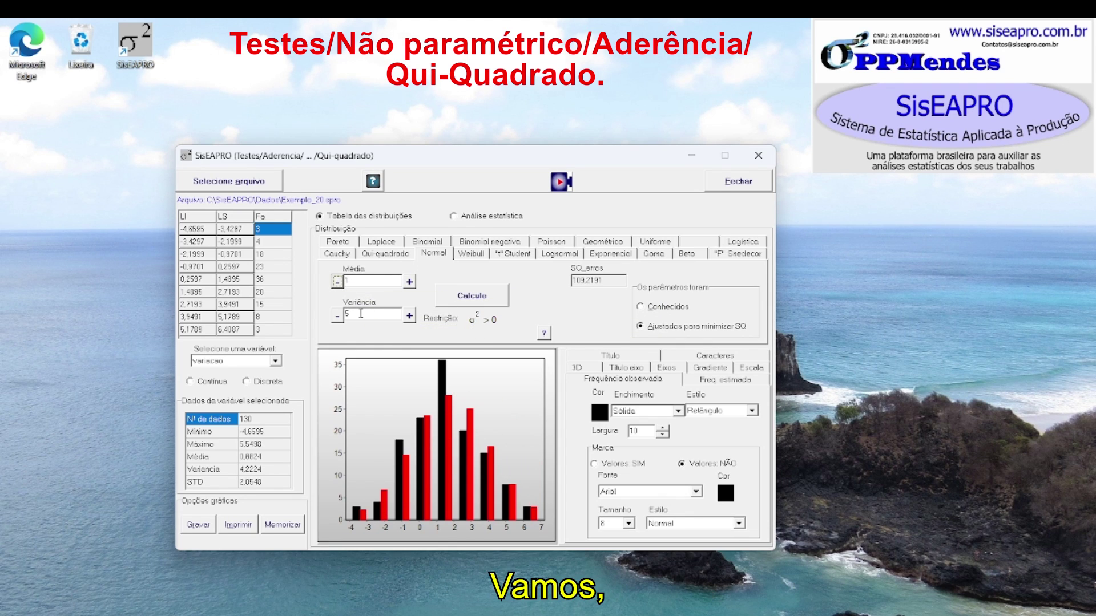
- Try the Normal fit with variance 4,5 and with variance 4, recalculating each to compare the sum of squared errors
double_click(361, 313)
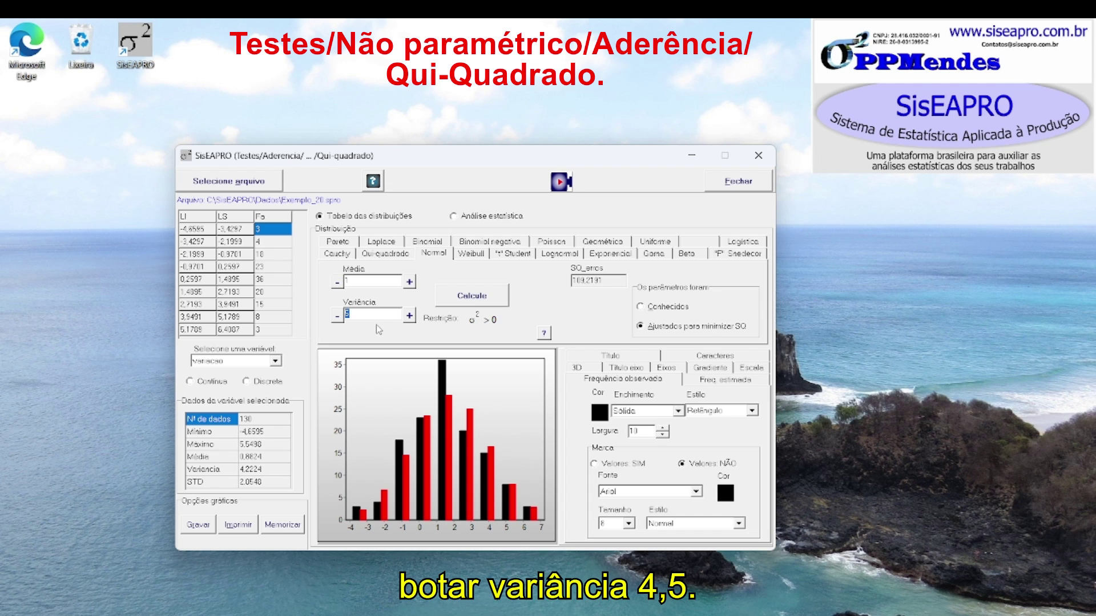
text(4,5)
click(494, 297)
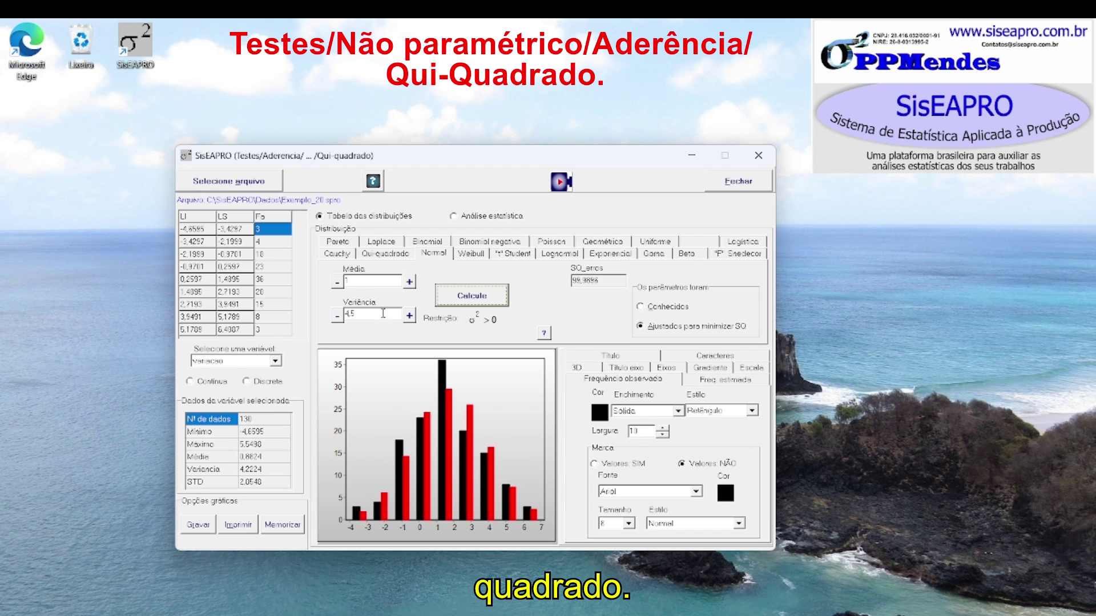
double_click(356, 314)
text(4)
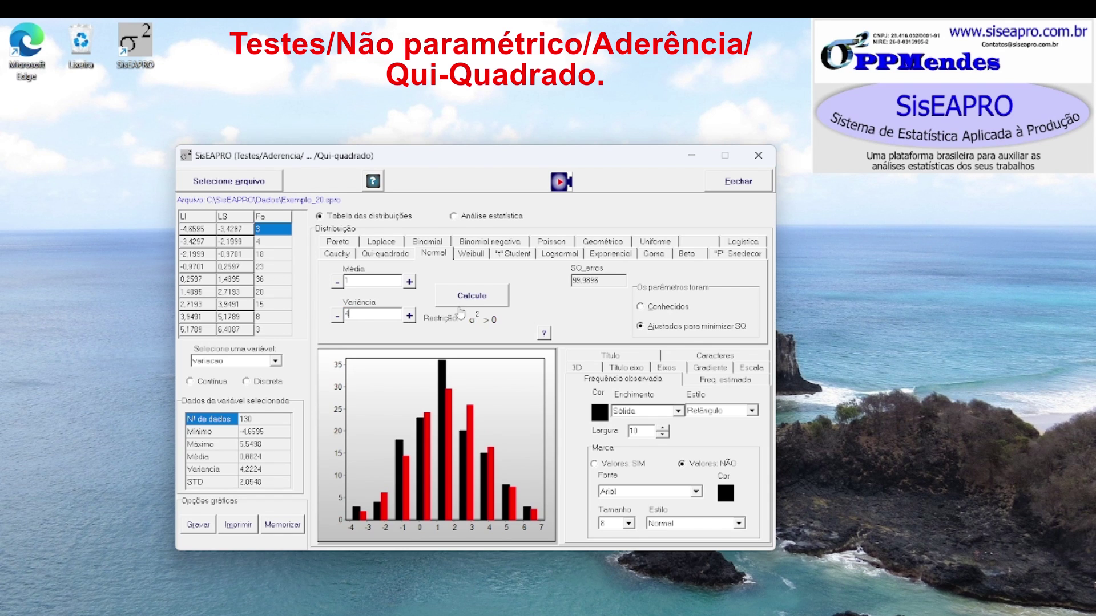
click(469, 300)
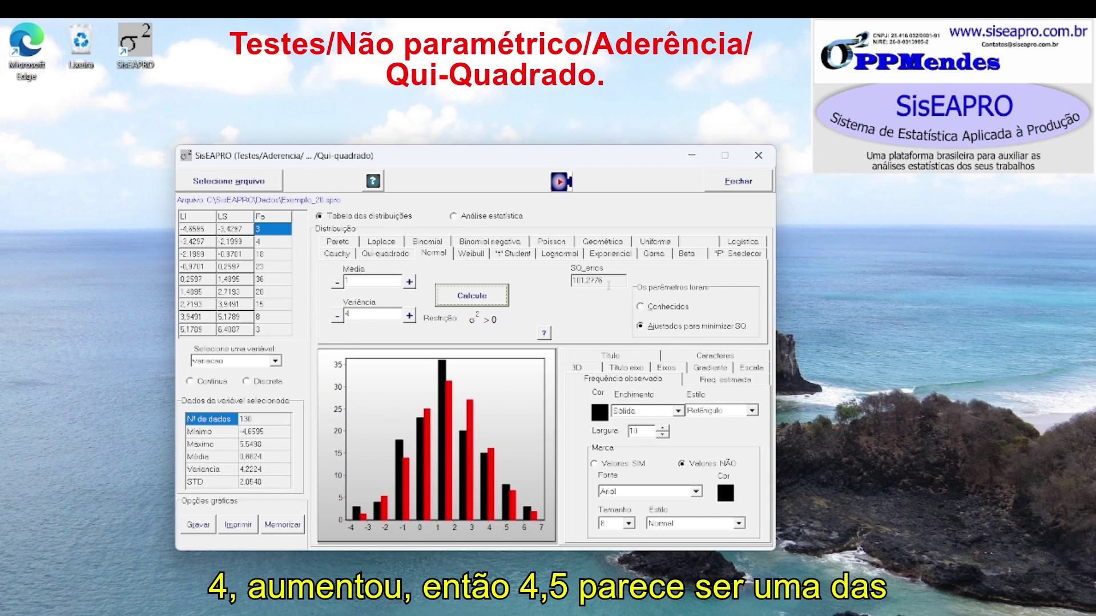
- Set the Normal variance to 4,5, recalculate the fit, and show the statistical analysis of the test
click(383, 315)
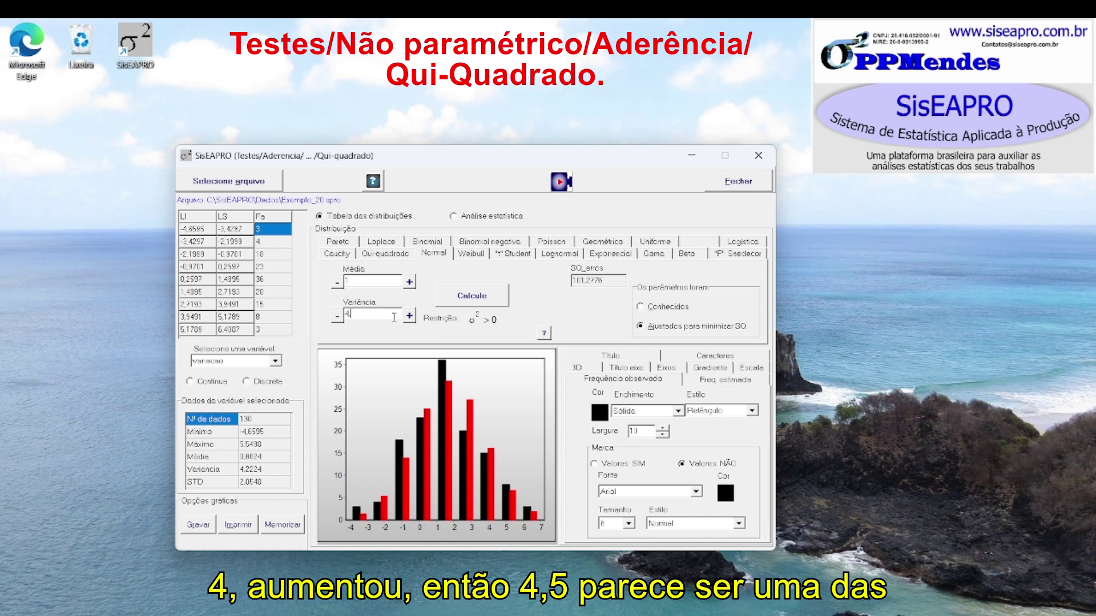
text(,5)
click(481, 296)
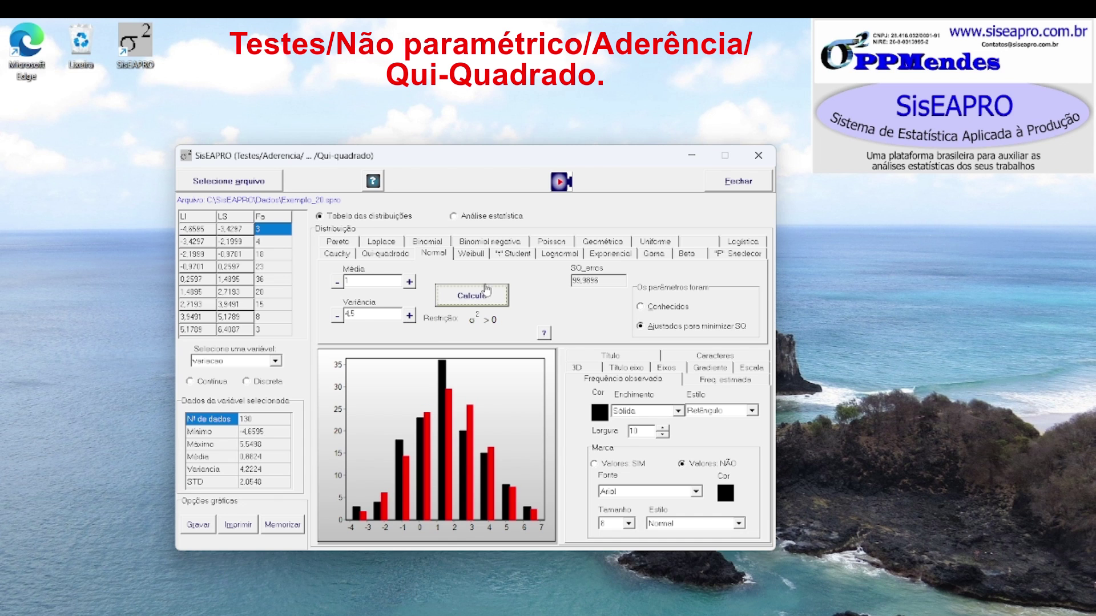
click(479, 225)
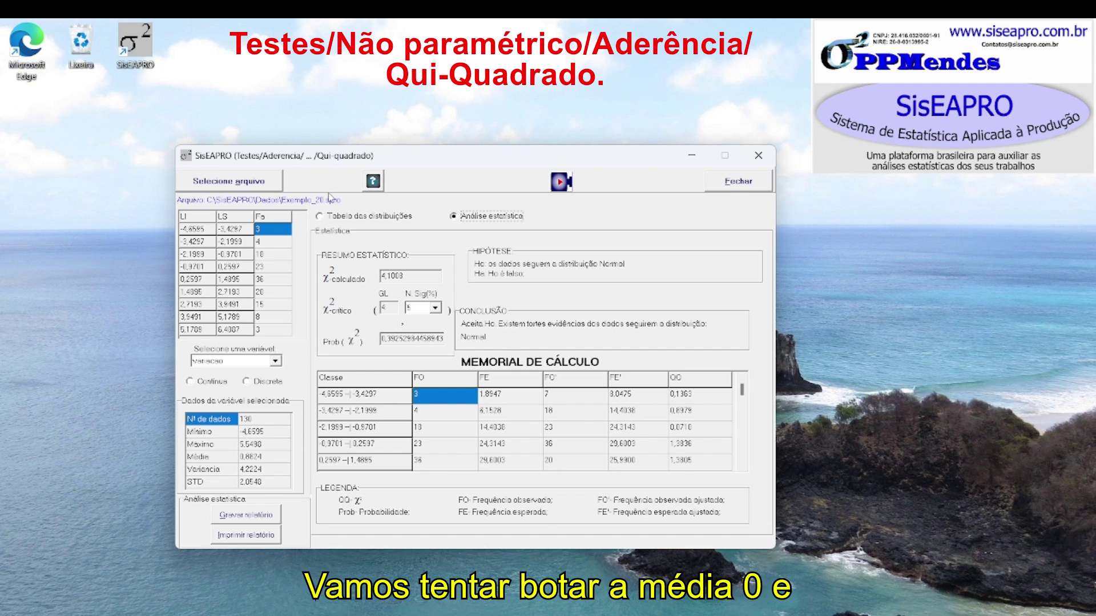
- Recalculate the Normal fit with mean 0 and variance 1, and show the statistical analysis of the test
click(357, 216)
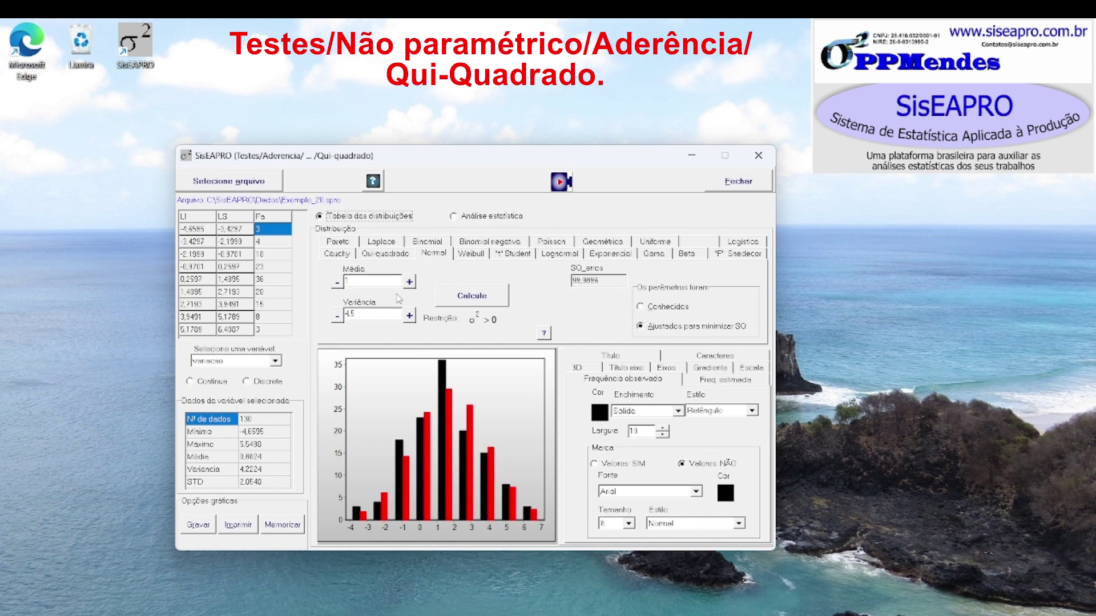
drag(377, 283, 340, 323)
text(0)
text(1)
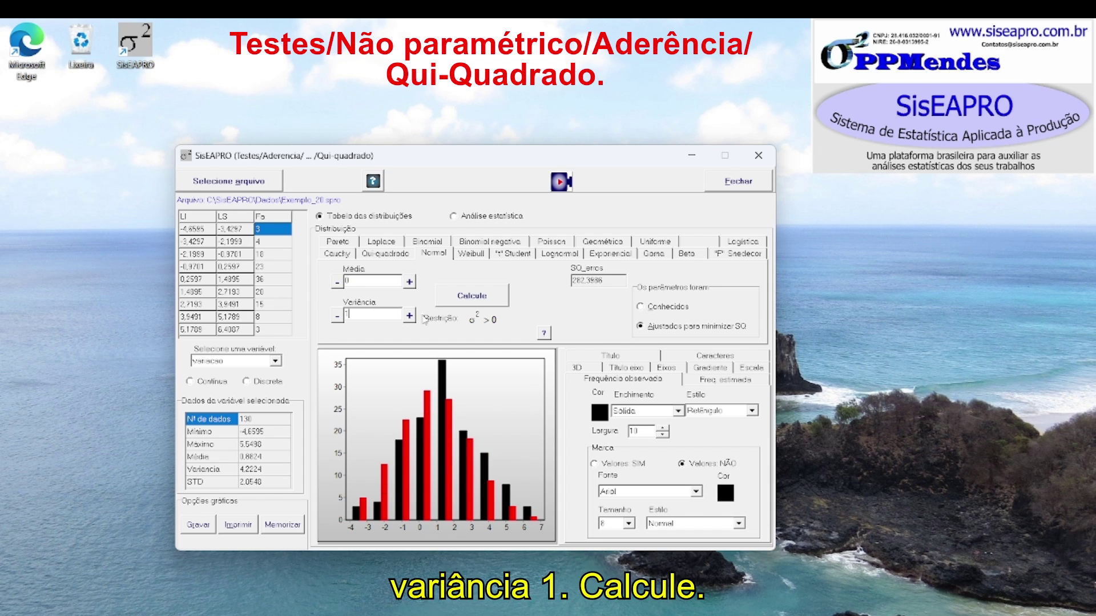
click(469, 297)
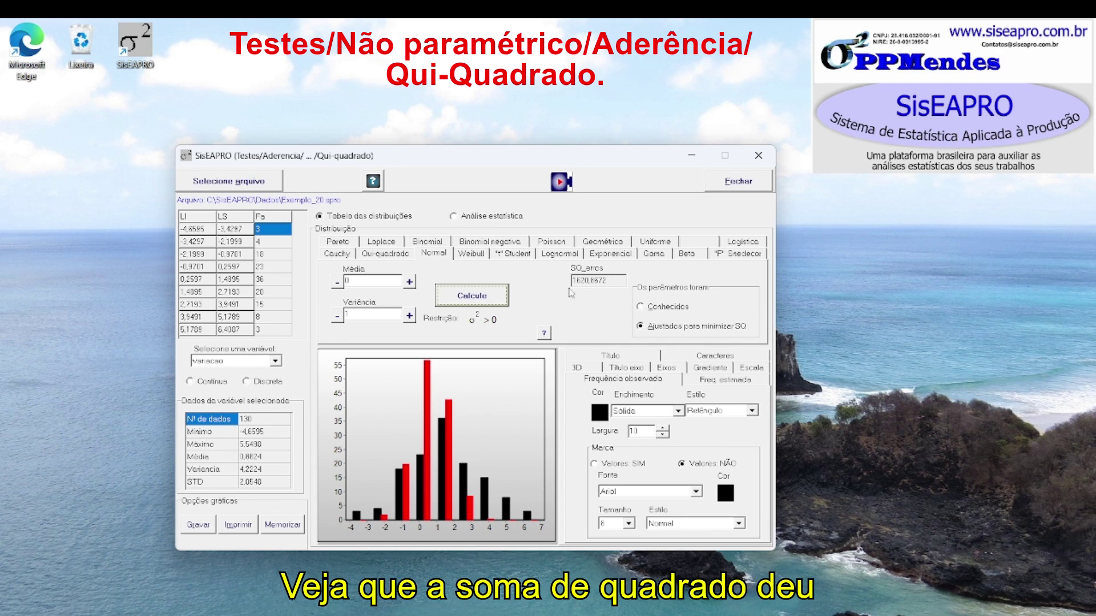
click(463, 220)
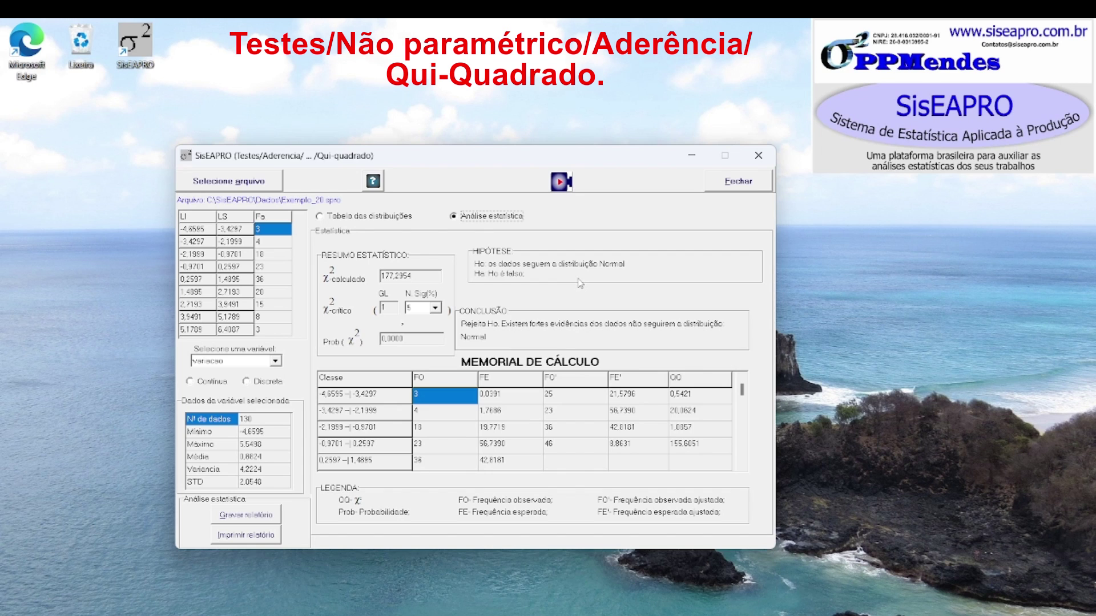
- Glance back at the distribution table and review the report saving and printing options of the statistical analysis
click(394, 218)
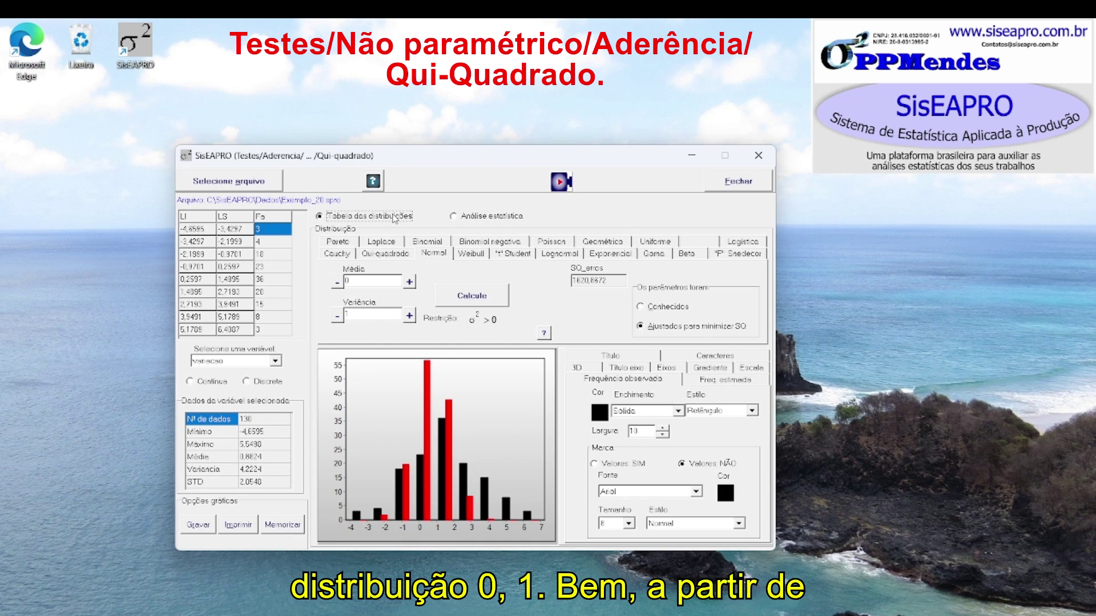
click(500, 218)
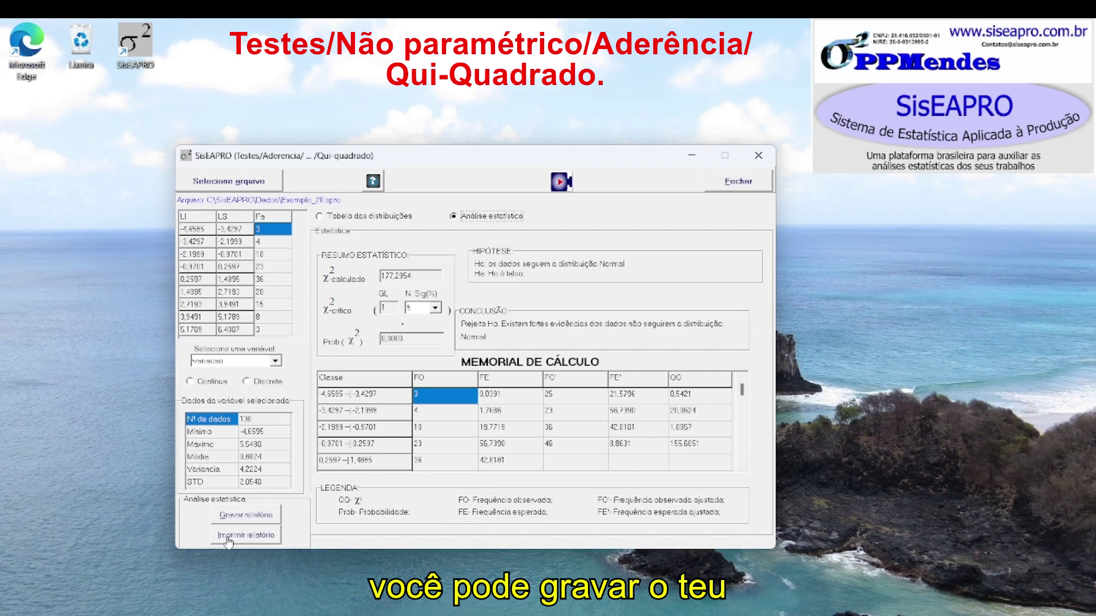
- Return to the distribution chart and change its title to "Distribuição: Normal evevevev"
click(384, 220)
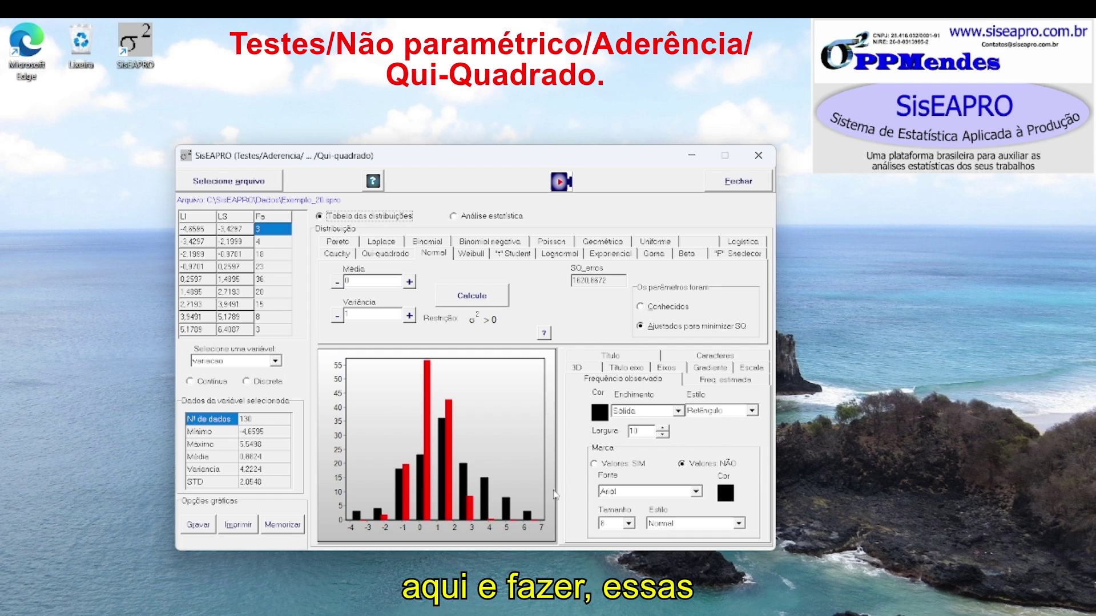
click(644, 357)
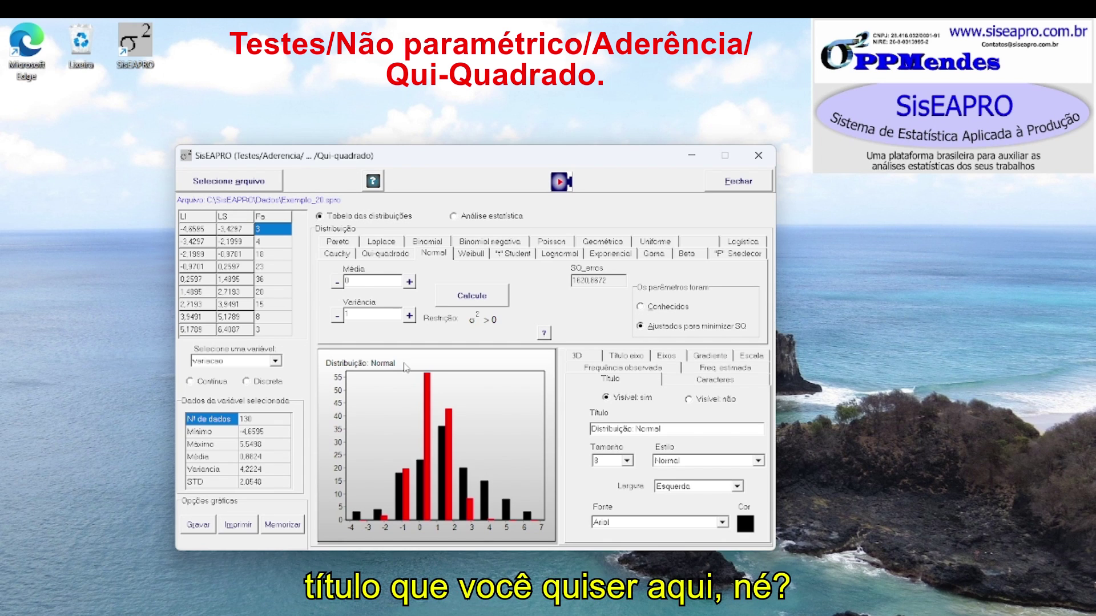
click(688, 429)
text(ev)
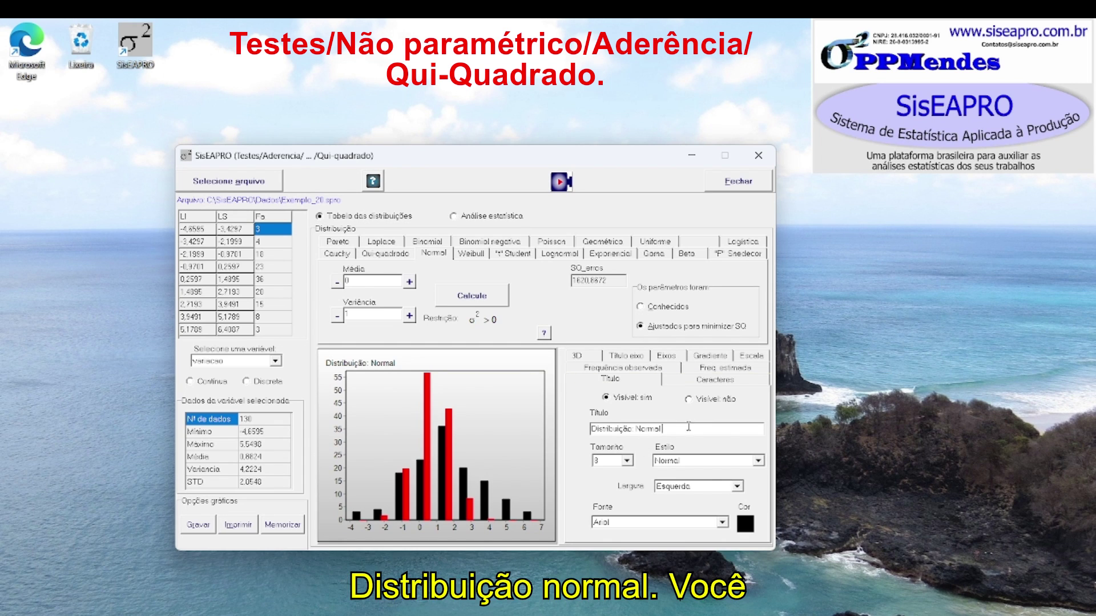
text(evevev)
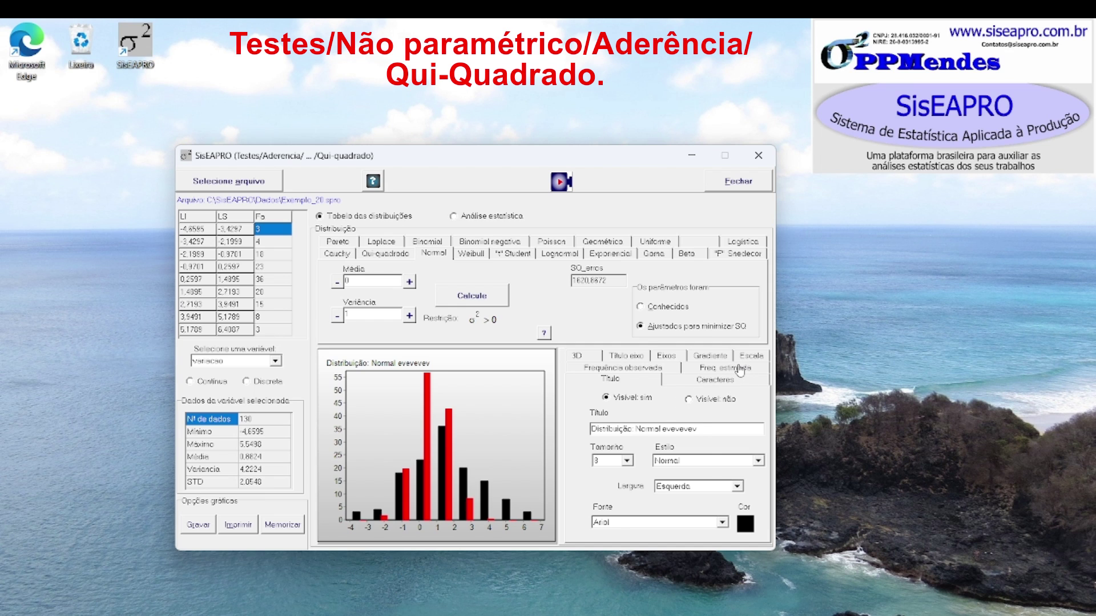
- In the estimated frequency settings, set the bar colour to blue and the bar style to Pirâmide INV
click(740, 370)
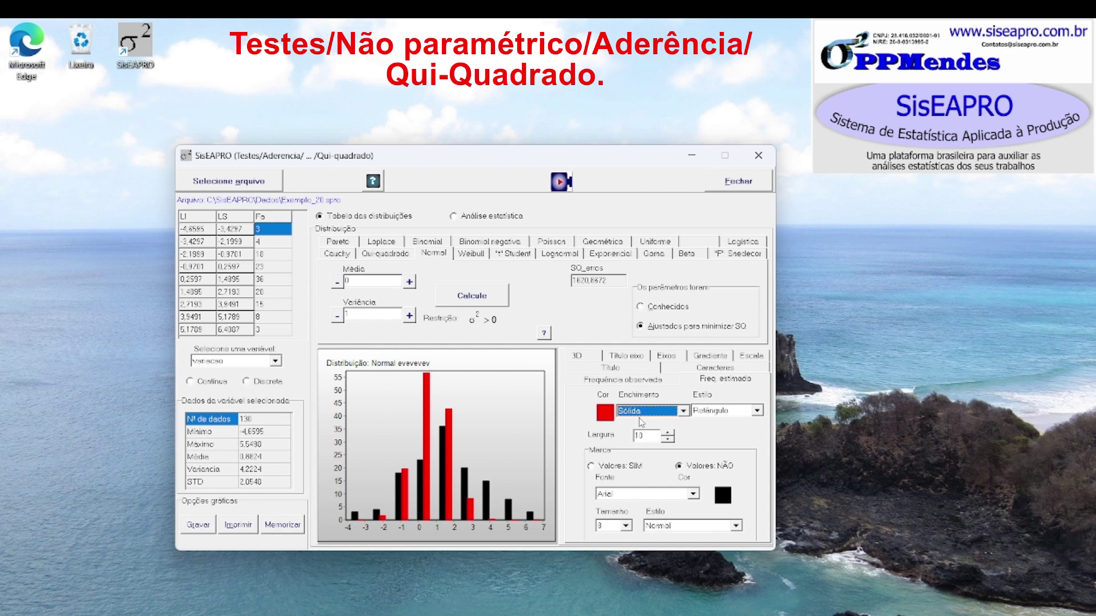
click(605, 414)
click(557, 258)
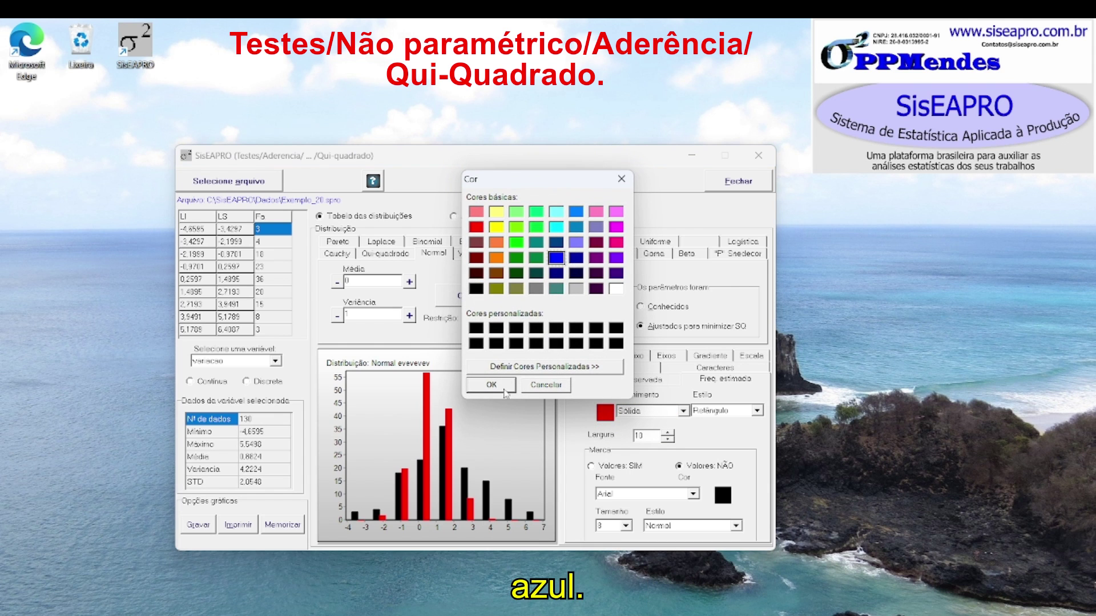
click(492, 385)
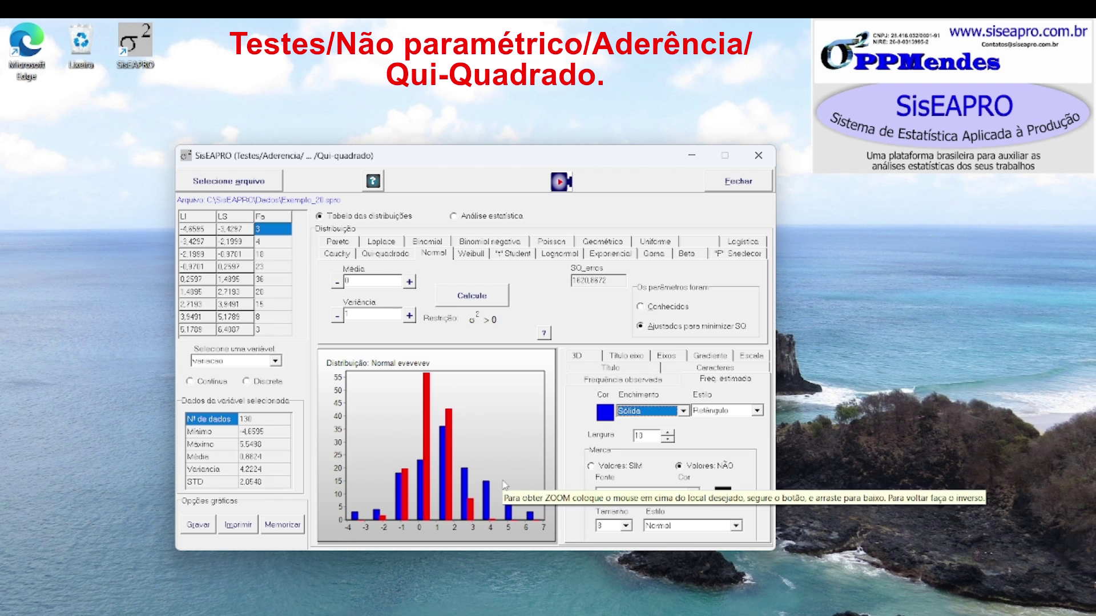
click(756, 410)
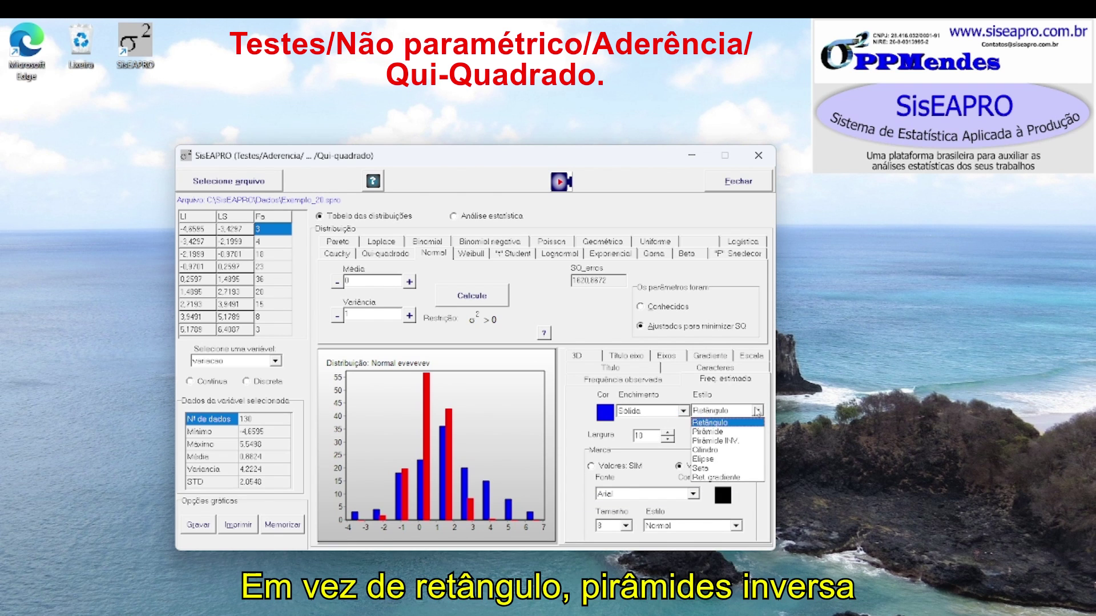
click(722, 444)
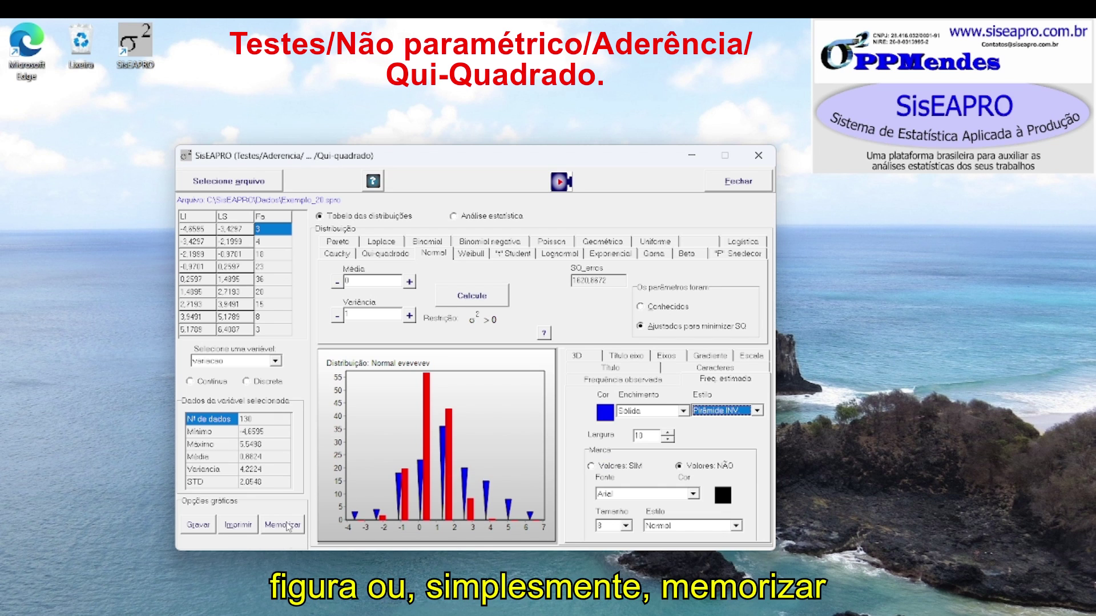
- Copy the chart to memory, switch to Word, and replace the existing contour chart in the document with it
click(285, 525)
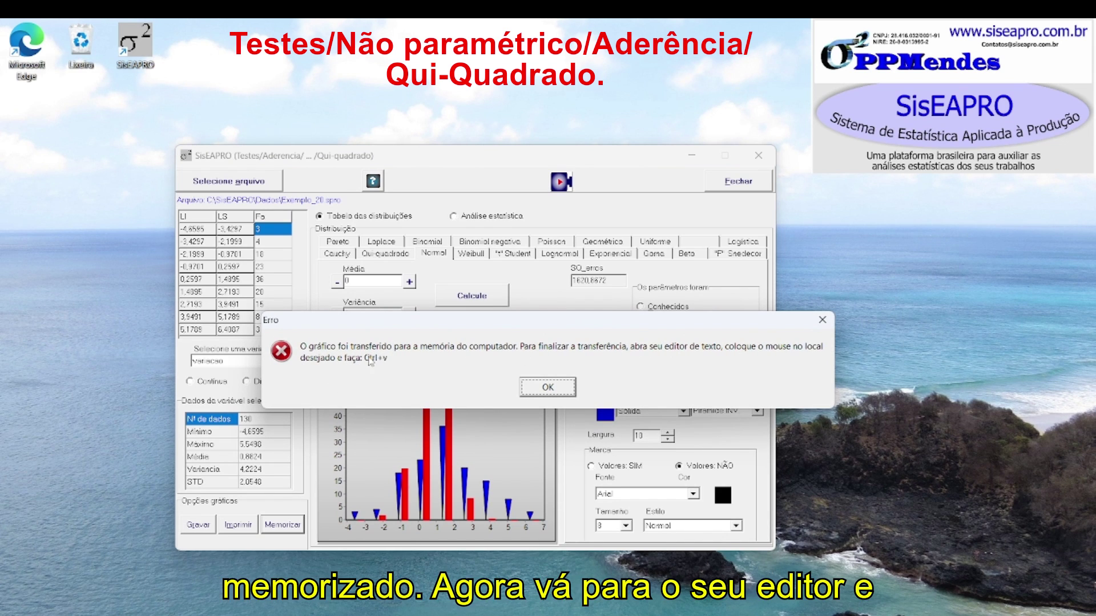
click(541, 388)
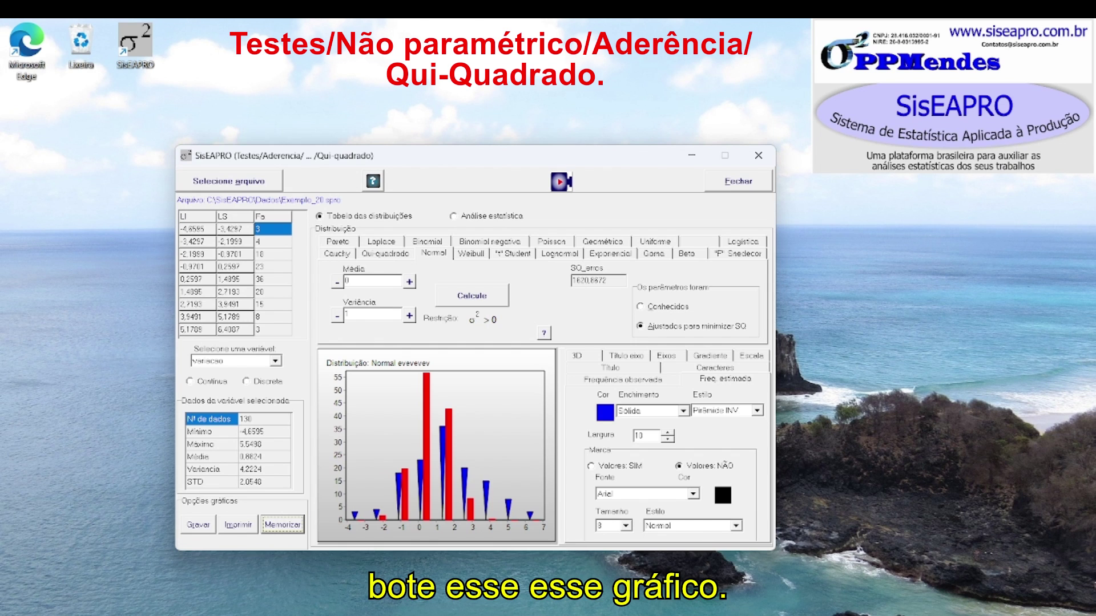
click(269, 566)
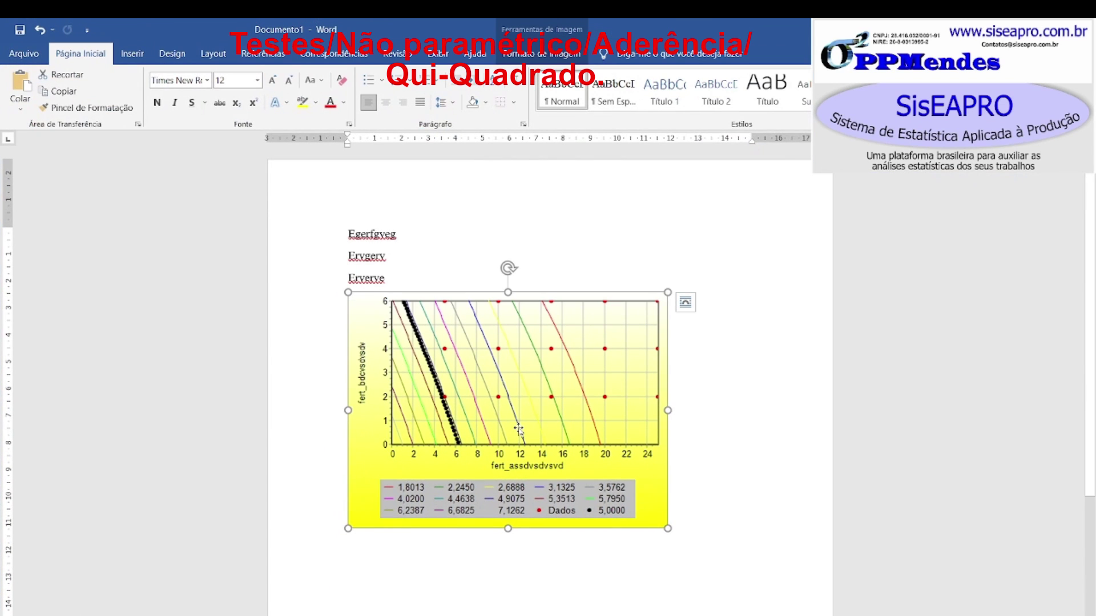
key(Delete)
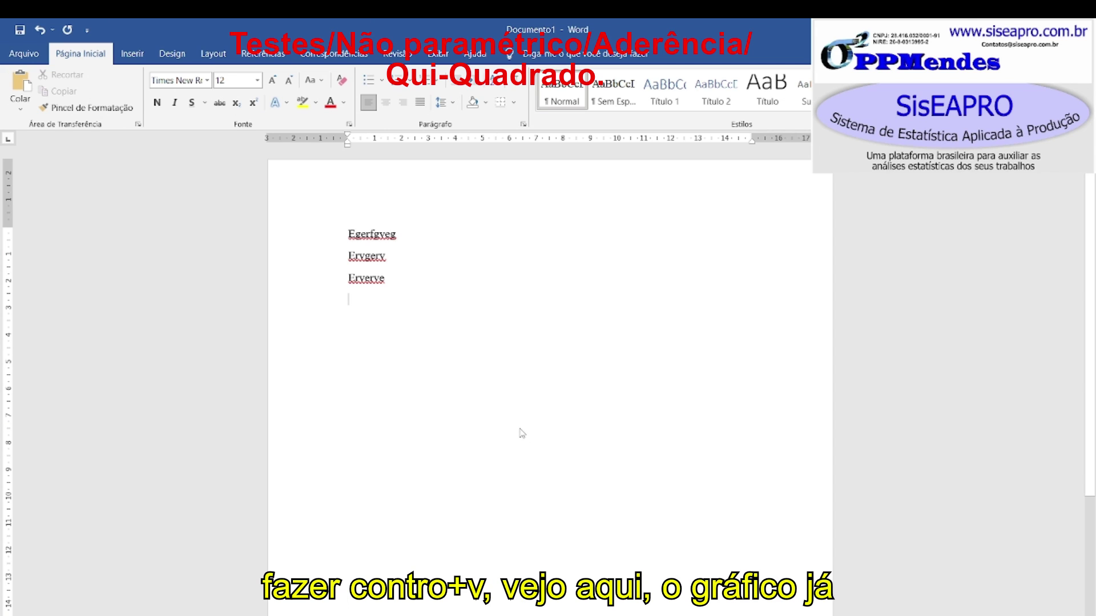
key(ctrl+v)
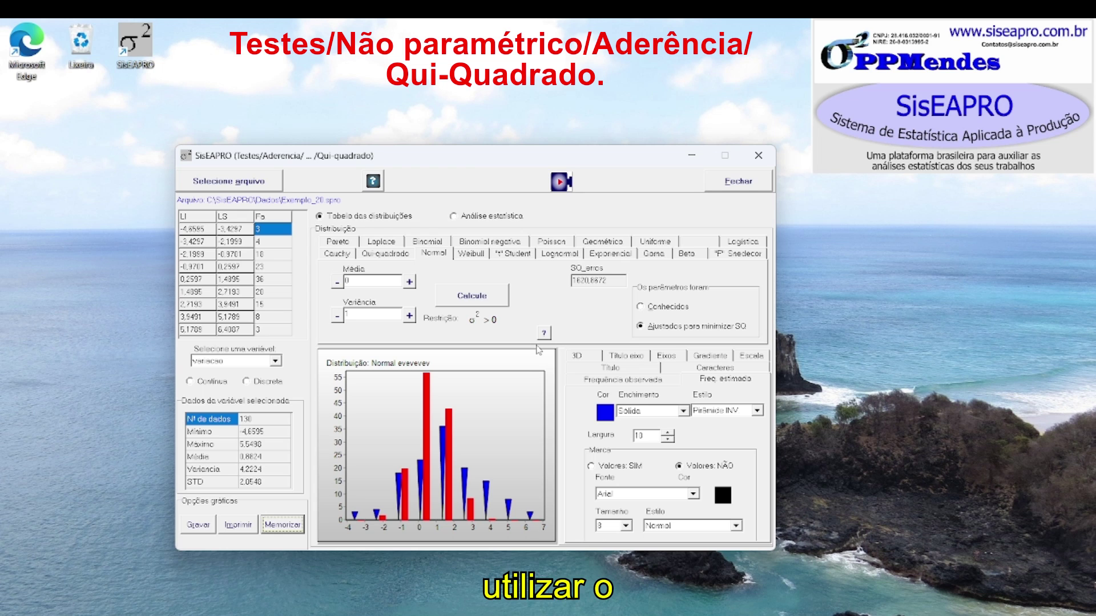
- Close the chi-square test window
mouse_move(537, 357)
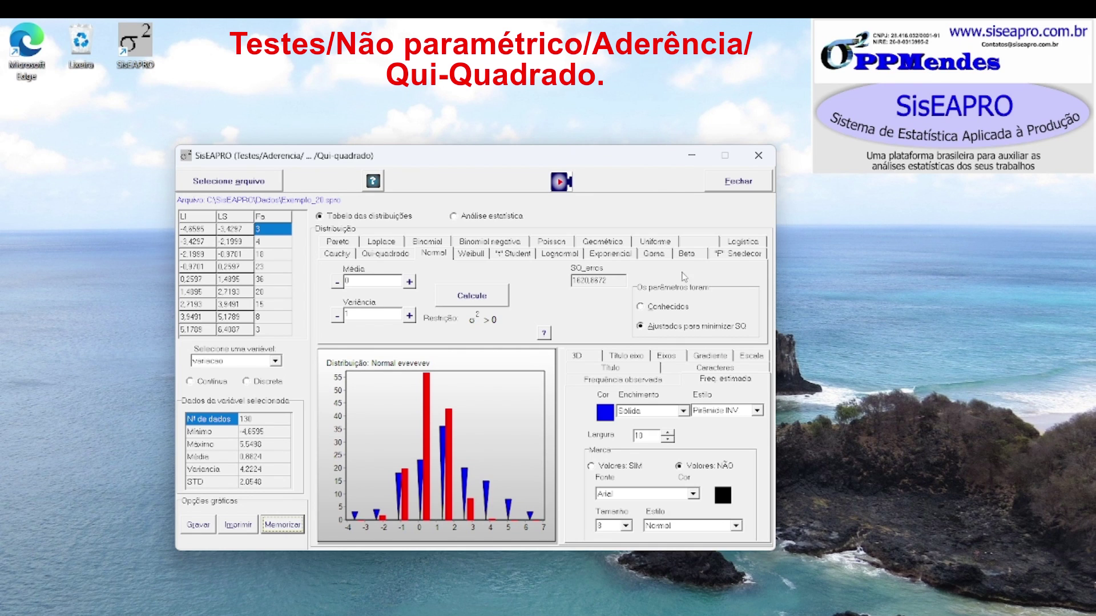
click(759, 157)
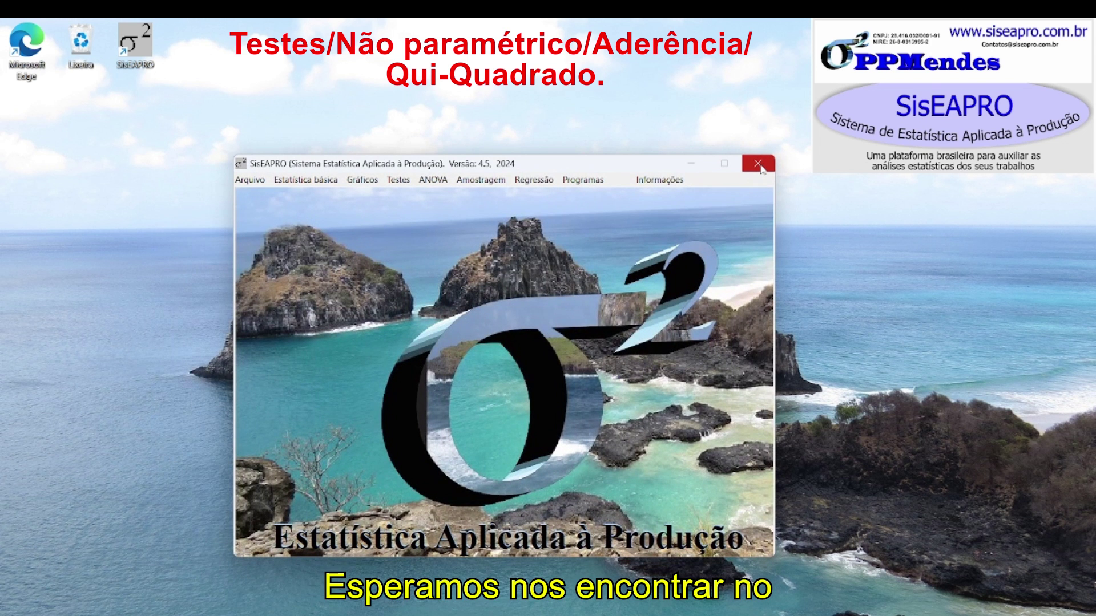